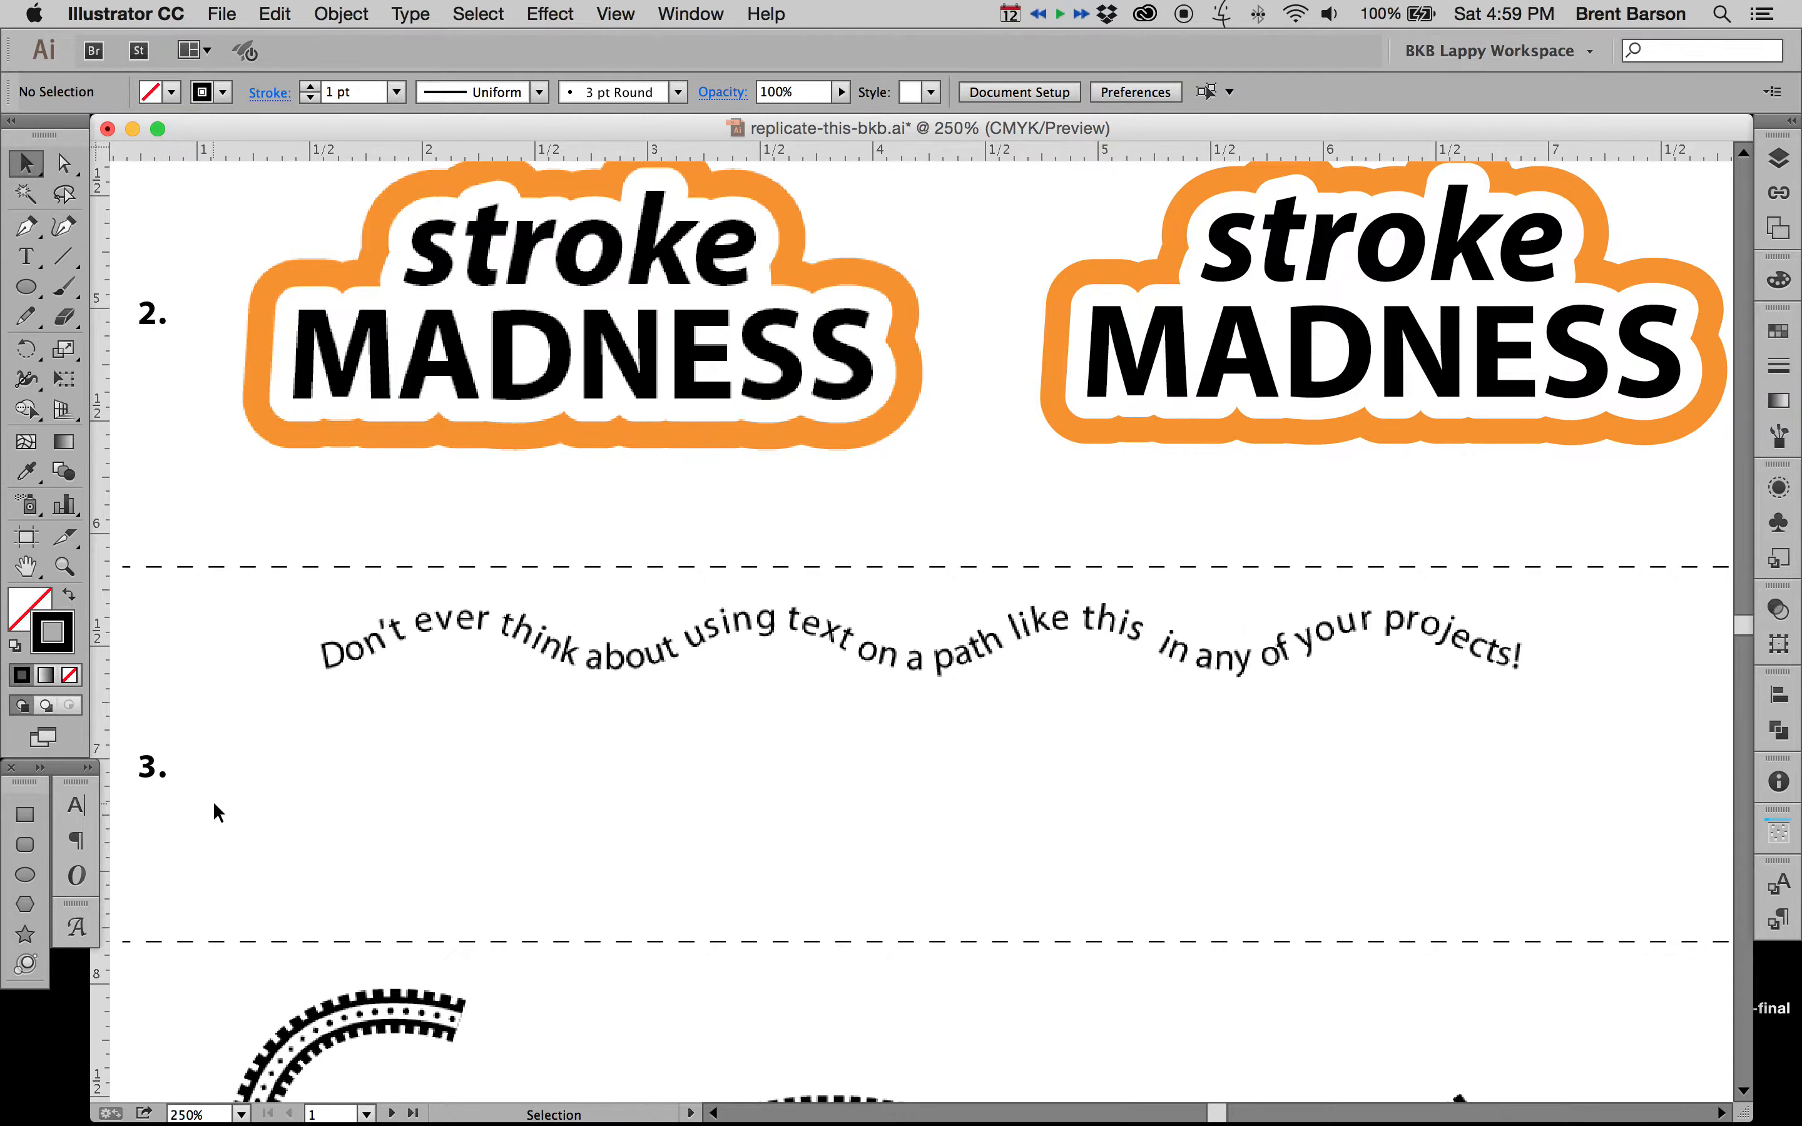
- Draw a smooth one-hump curve about 1.23 in wide and 0.19 in high with the Pen tool, tracing the sample text's first wave
{"action": "left_click", "coordinate": [24, 226]}
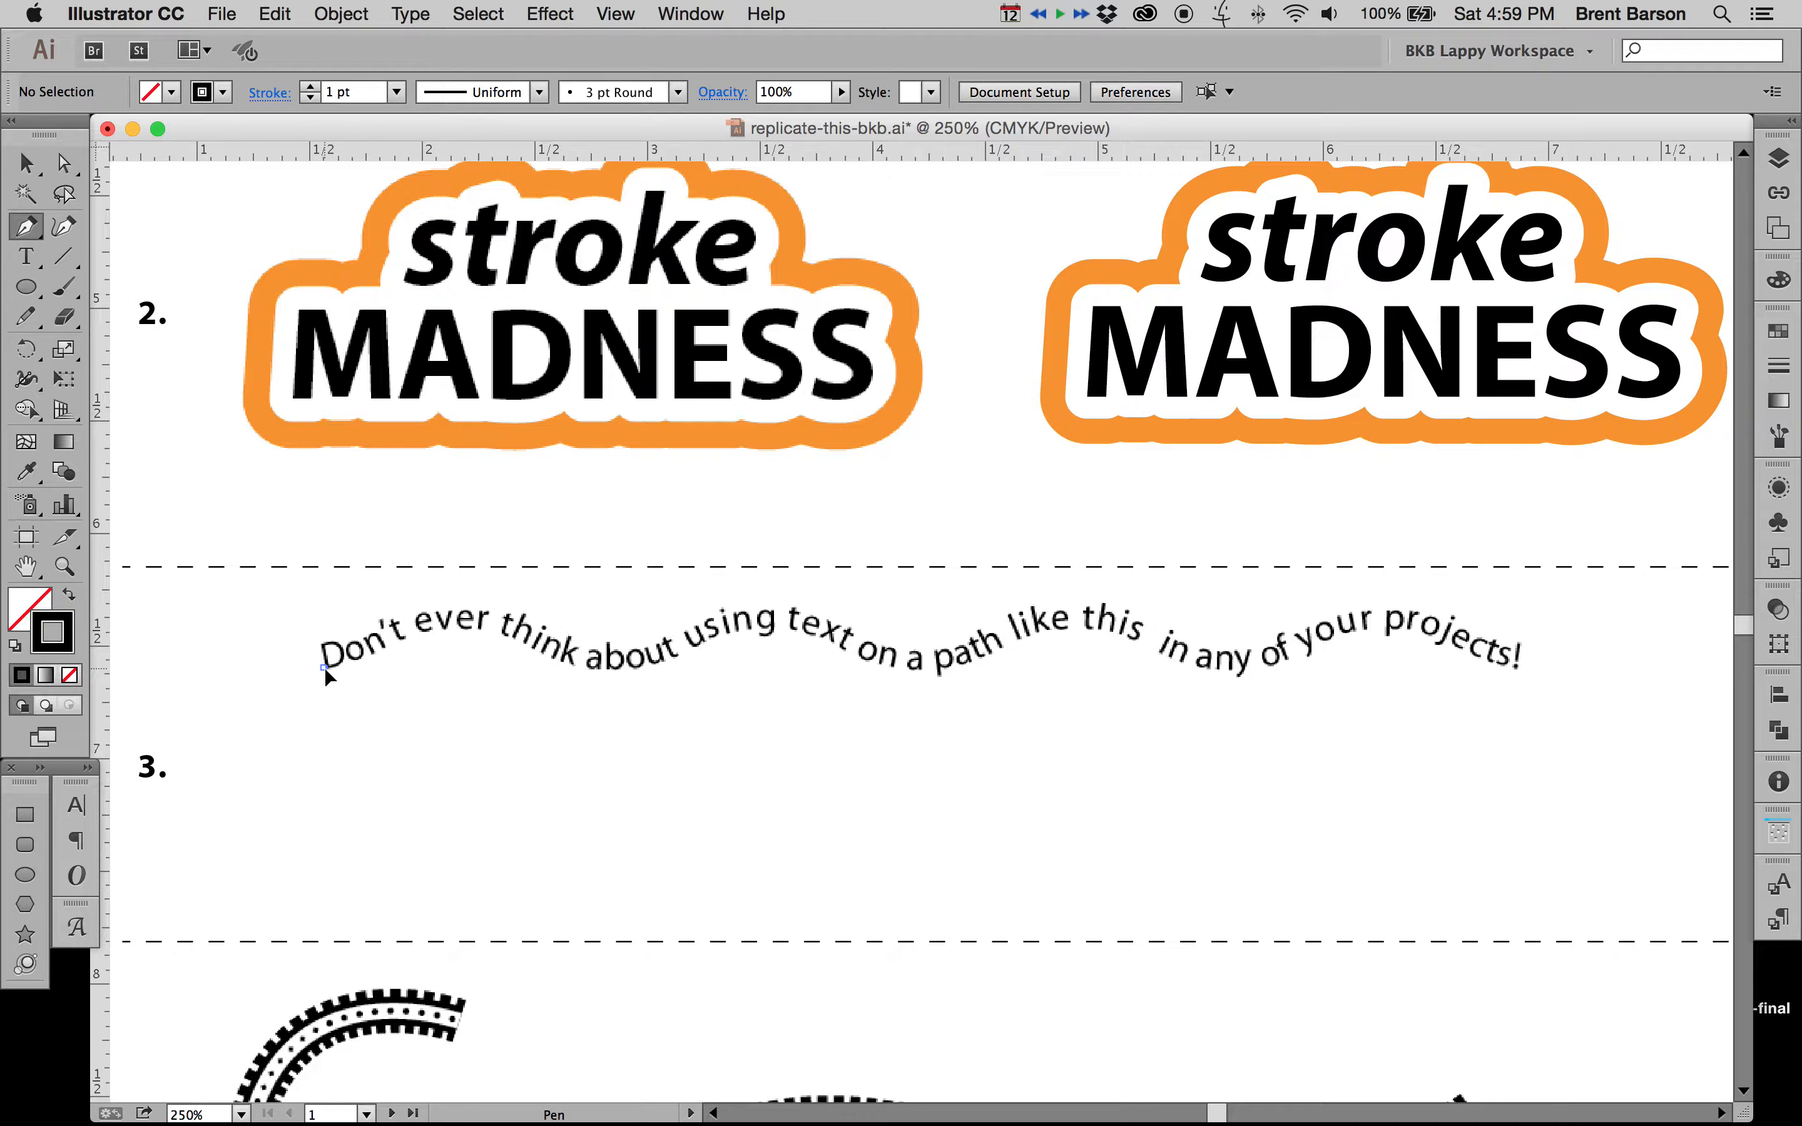
{"action": "left_click_drag", "start_coordinate": [358, 668], "coordinate": [375, 669]}
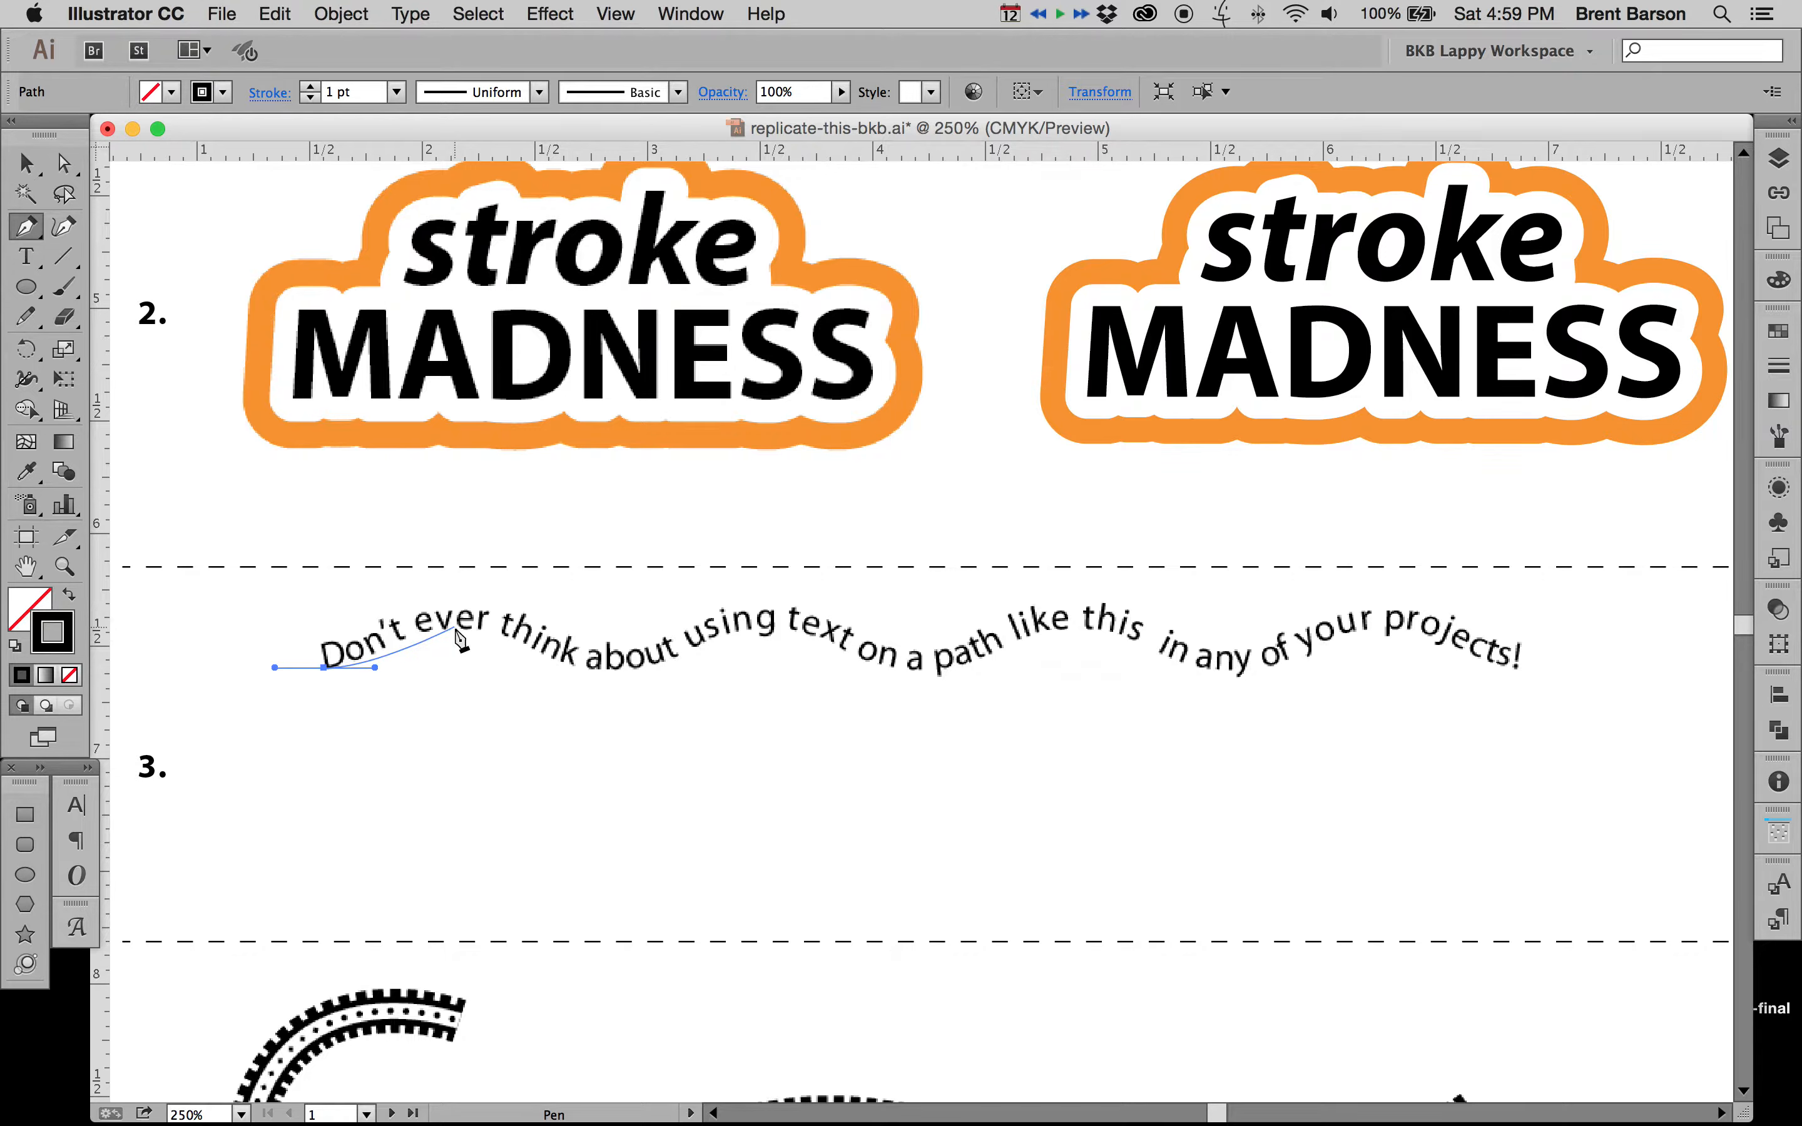
{"action": "key", "text": "shift"}
{"action": "left_click_drag", "start_coordinate": [452, 626], "coordinate": [655, 670]}
{"action": "key", "text": "v"}
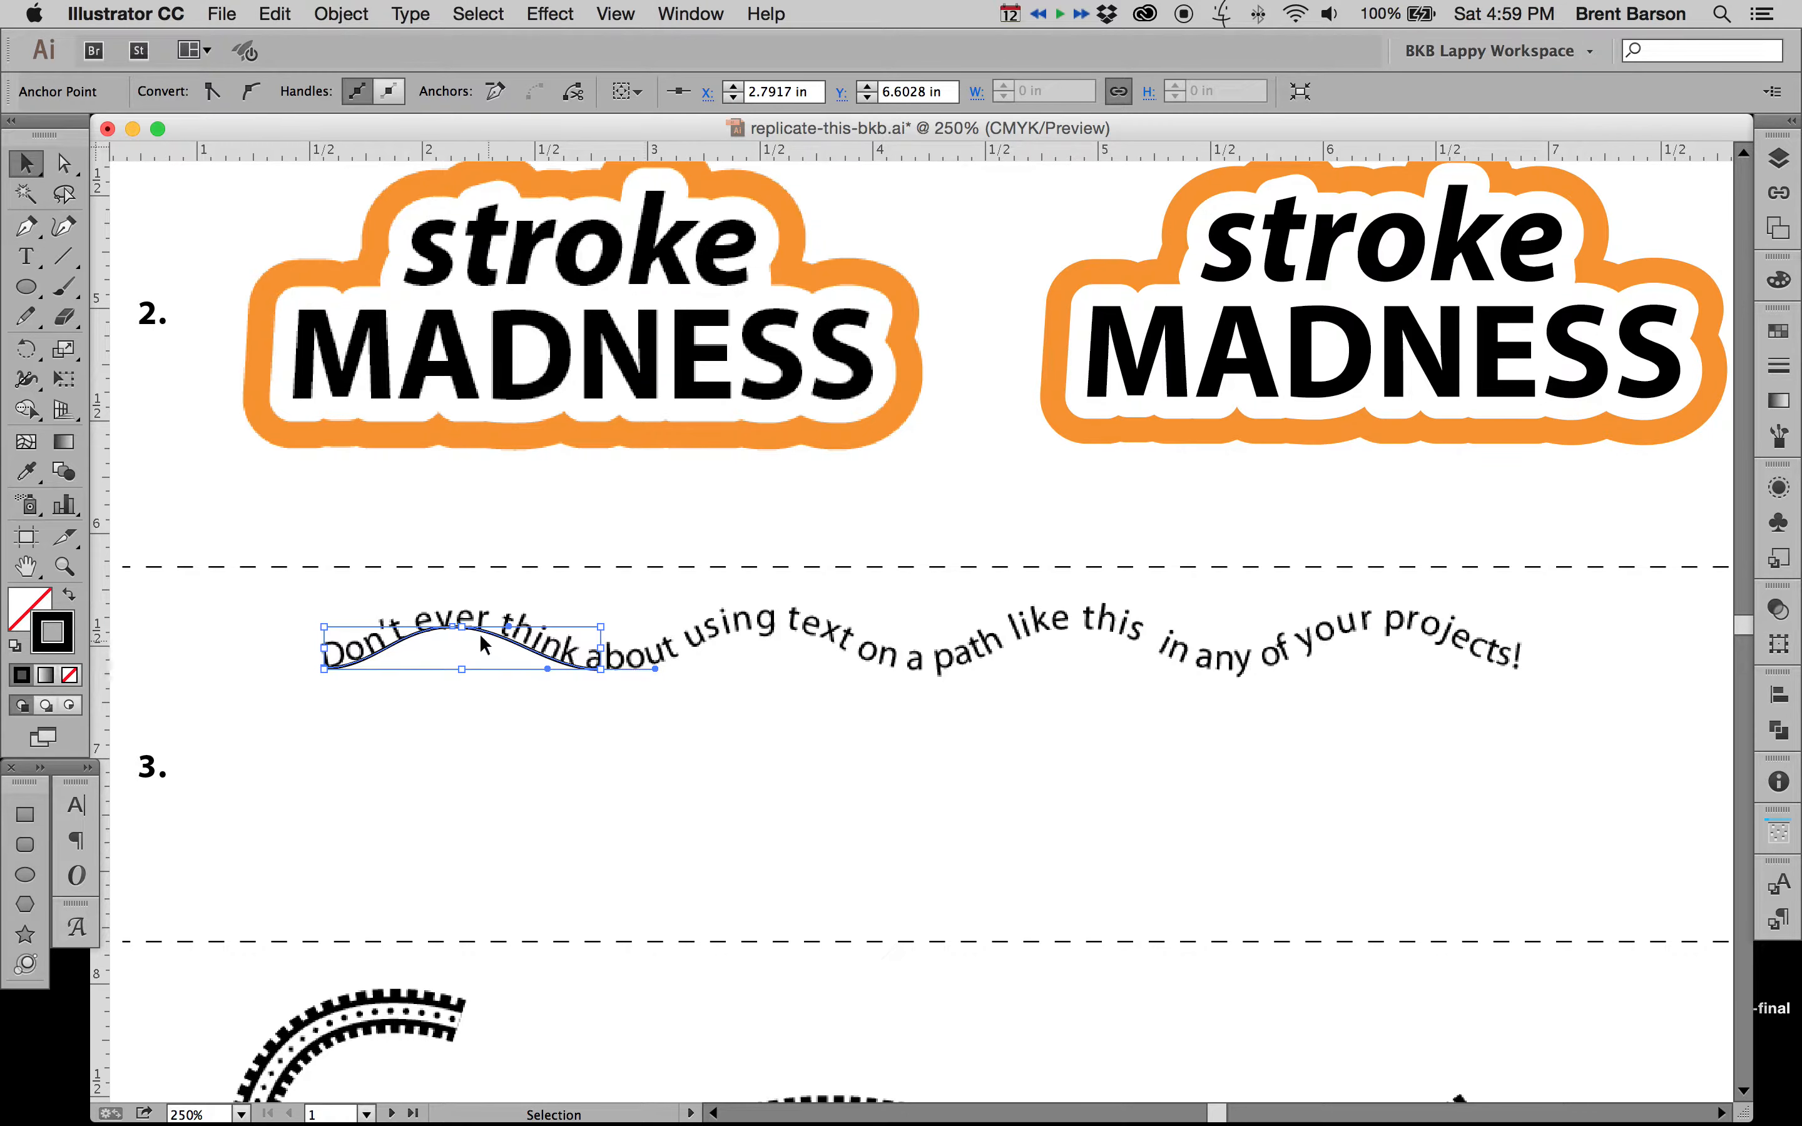
- Move the curve below the sample text and nudge its peak anchor slightly to the right
{"action": "left_click_drag", "start_coordinate": [481, 630], "coordinate": [466, 731]}
{"action": "key", "text": "a"}
{"action": "key", "text": "Right"}
{"action": "key", "text": "Right"}
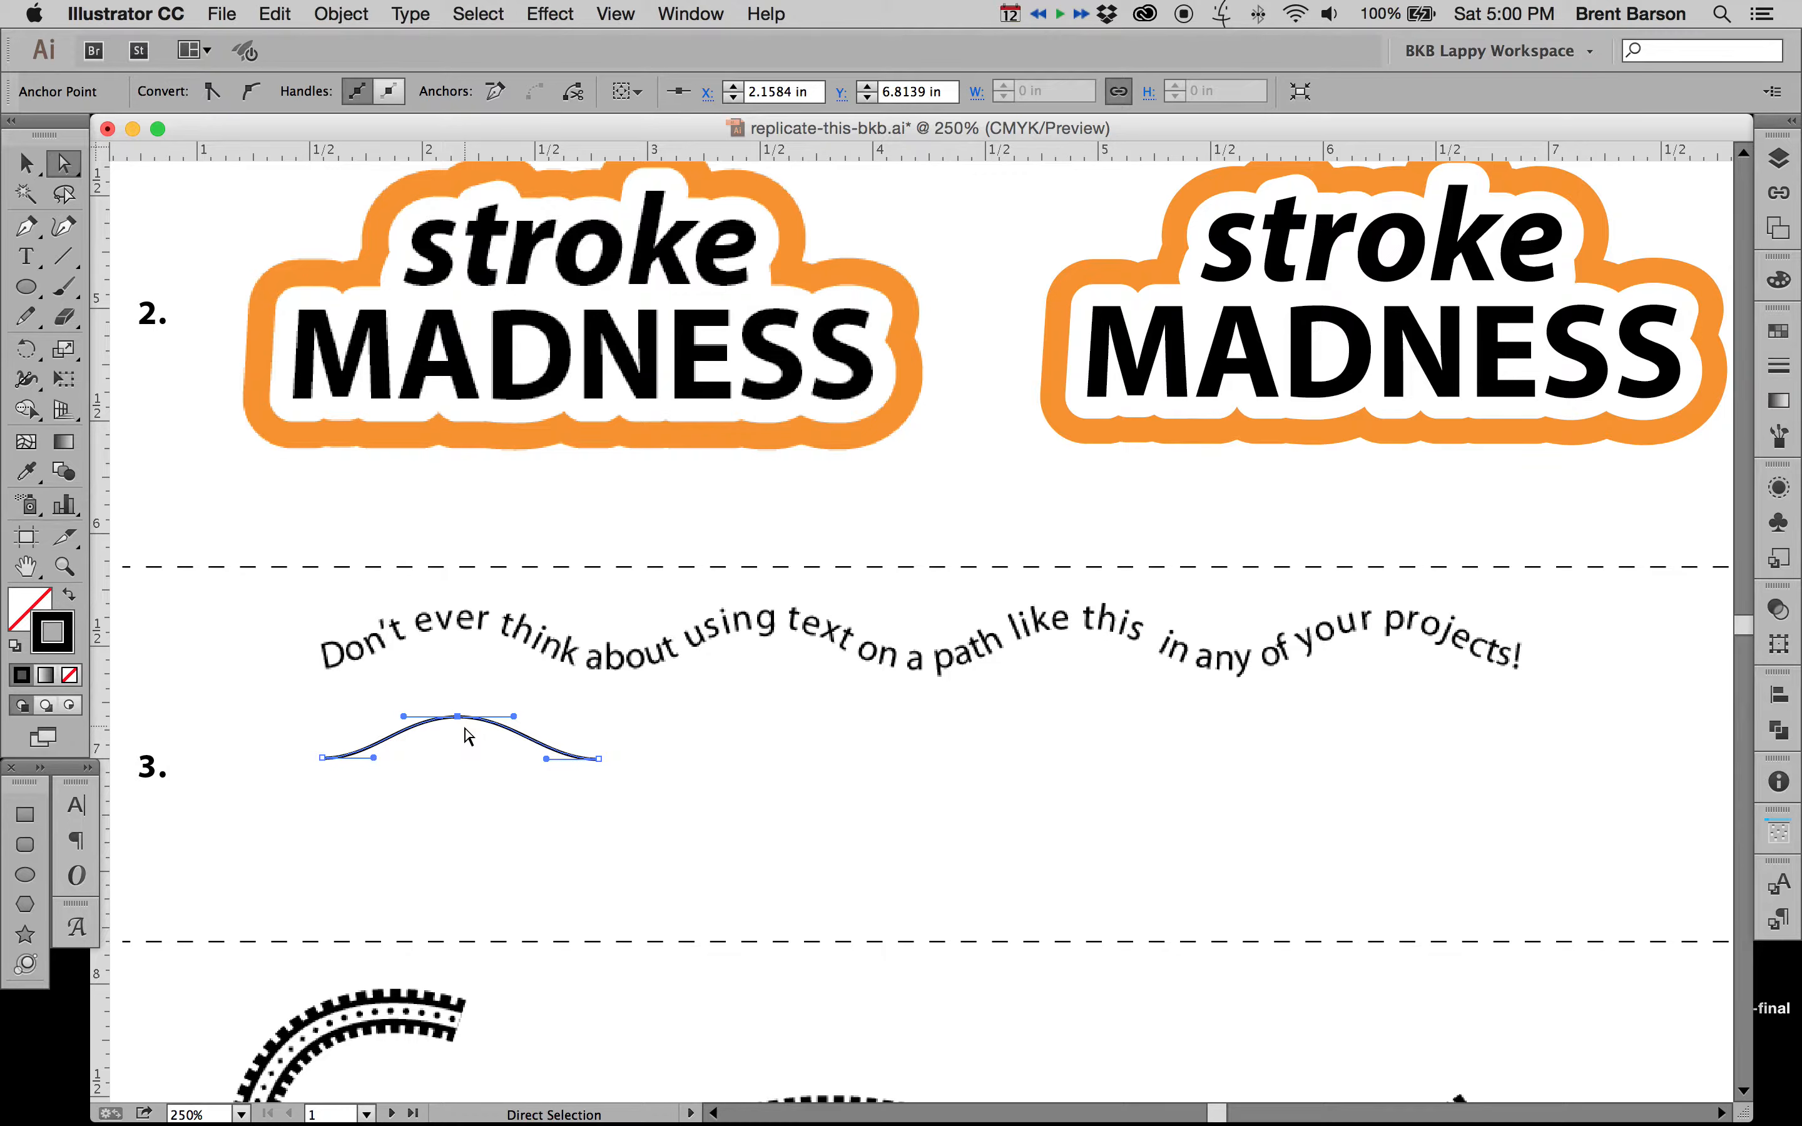
- Align the curve's two end anchors to each other with Vertical Align Bottom and deselect the path
{"action": "left_click", "coordinate": [430, 821]}
{"action": "left_click_drag", "start_coordinate": [250, 810], "coordinate": [677, 754]}
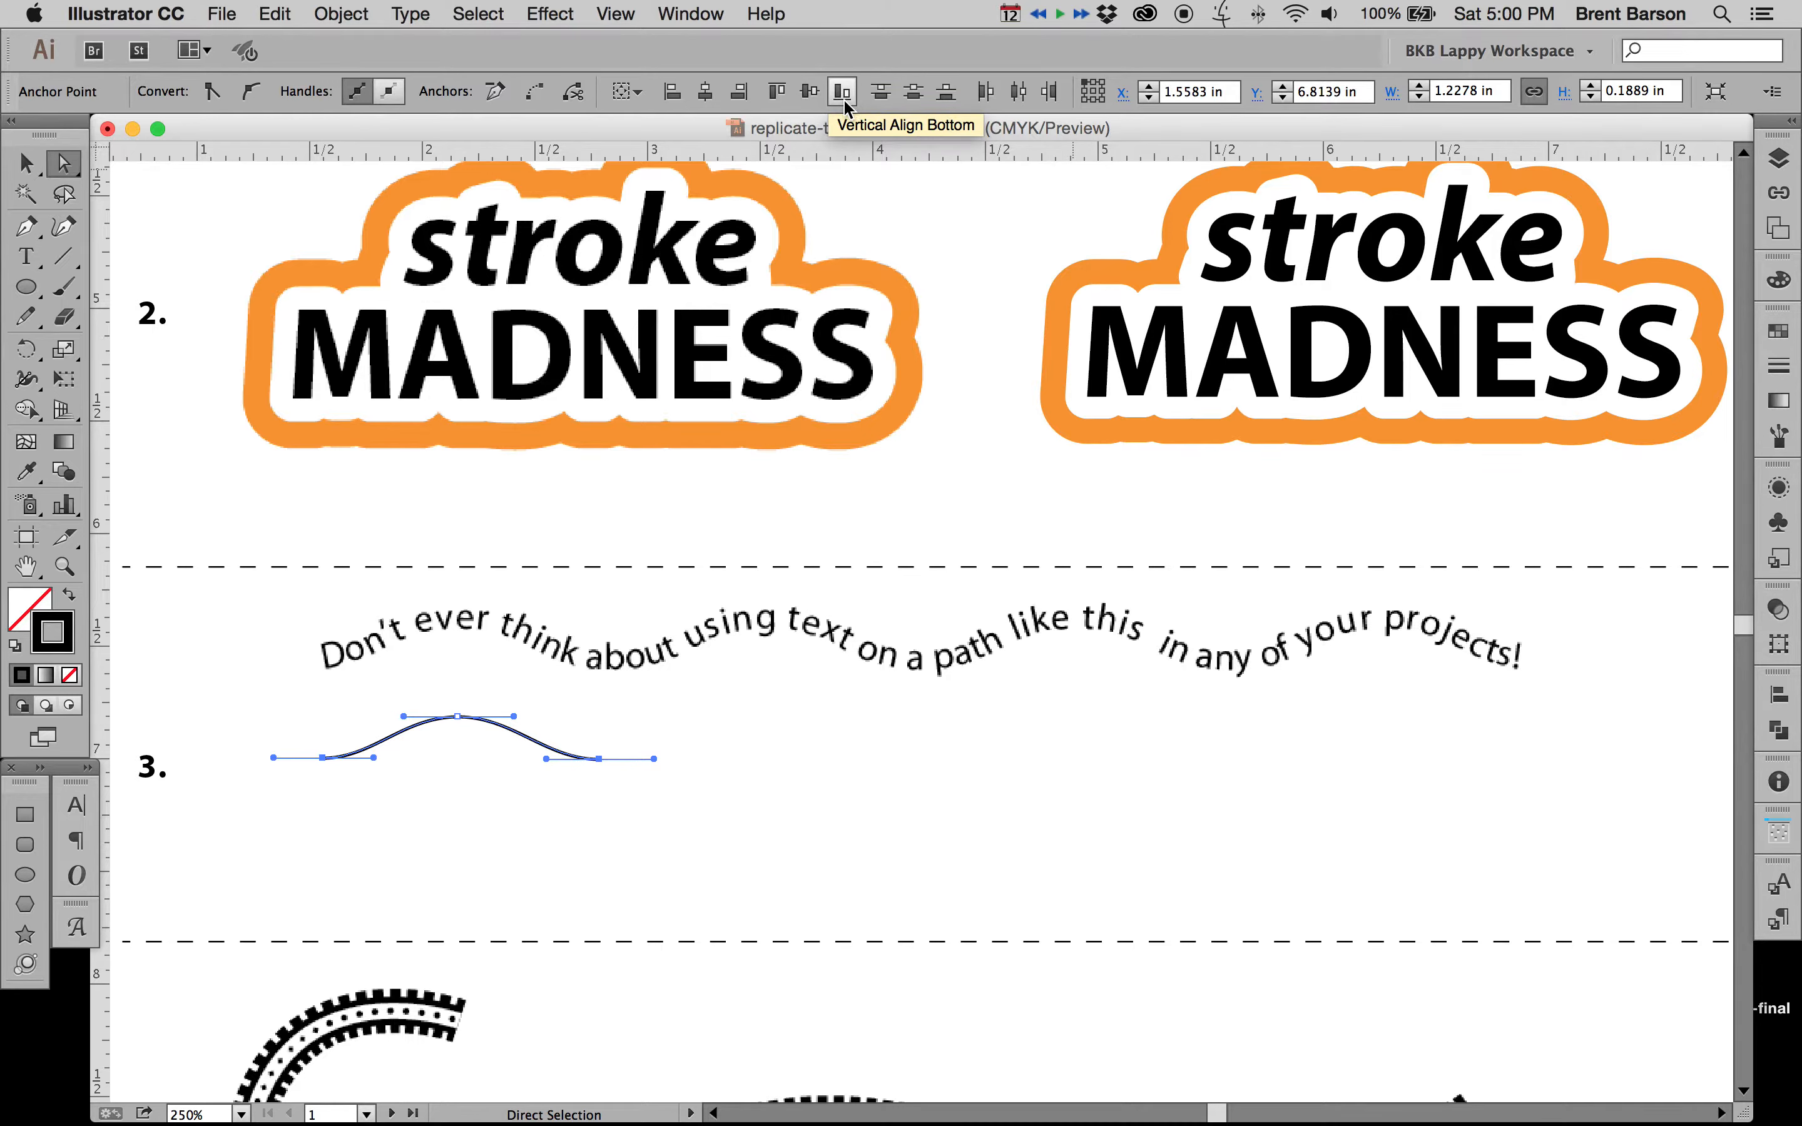
{"action": "left_click", "coordinate": [450, 819]}
{"action": "left_click_drag", "start_coordinate": [301, 740], "coordinate": [373, 797]}
{"action": "left_click_drag", "start_coordinate": [552, 793], "coordinate": [634, 746]}
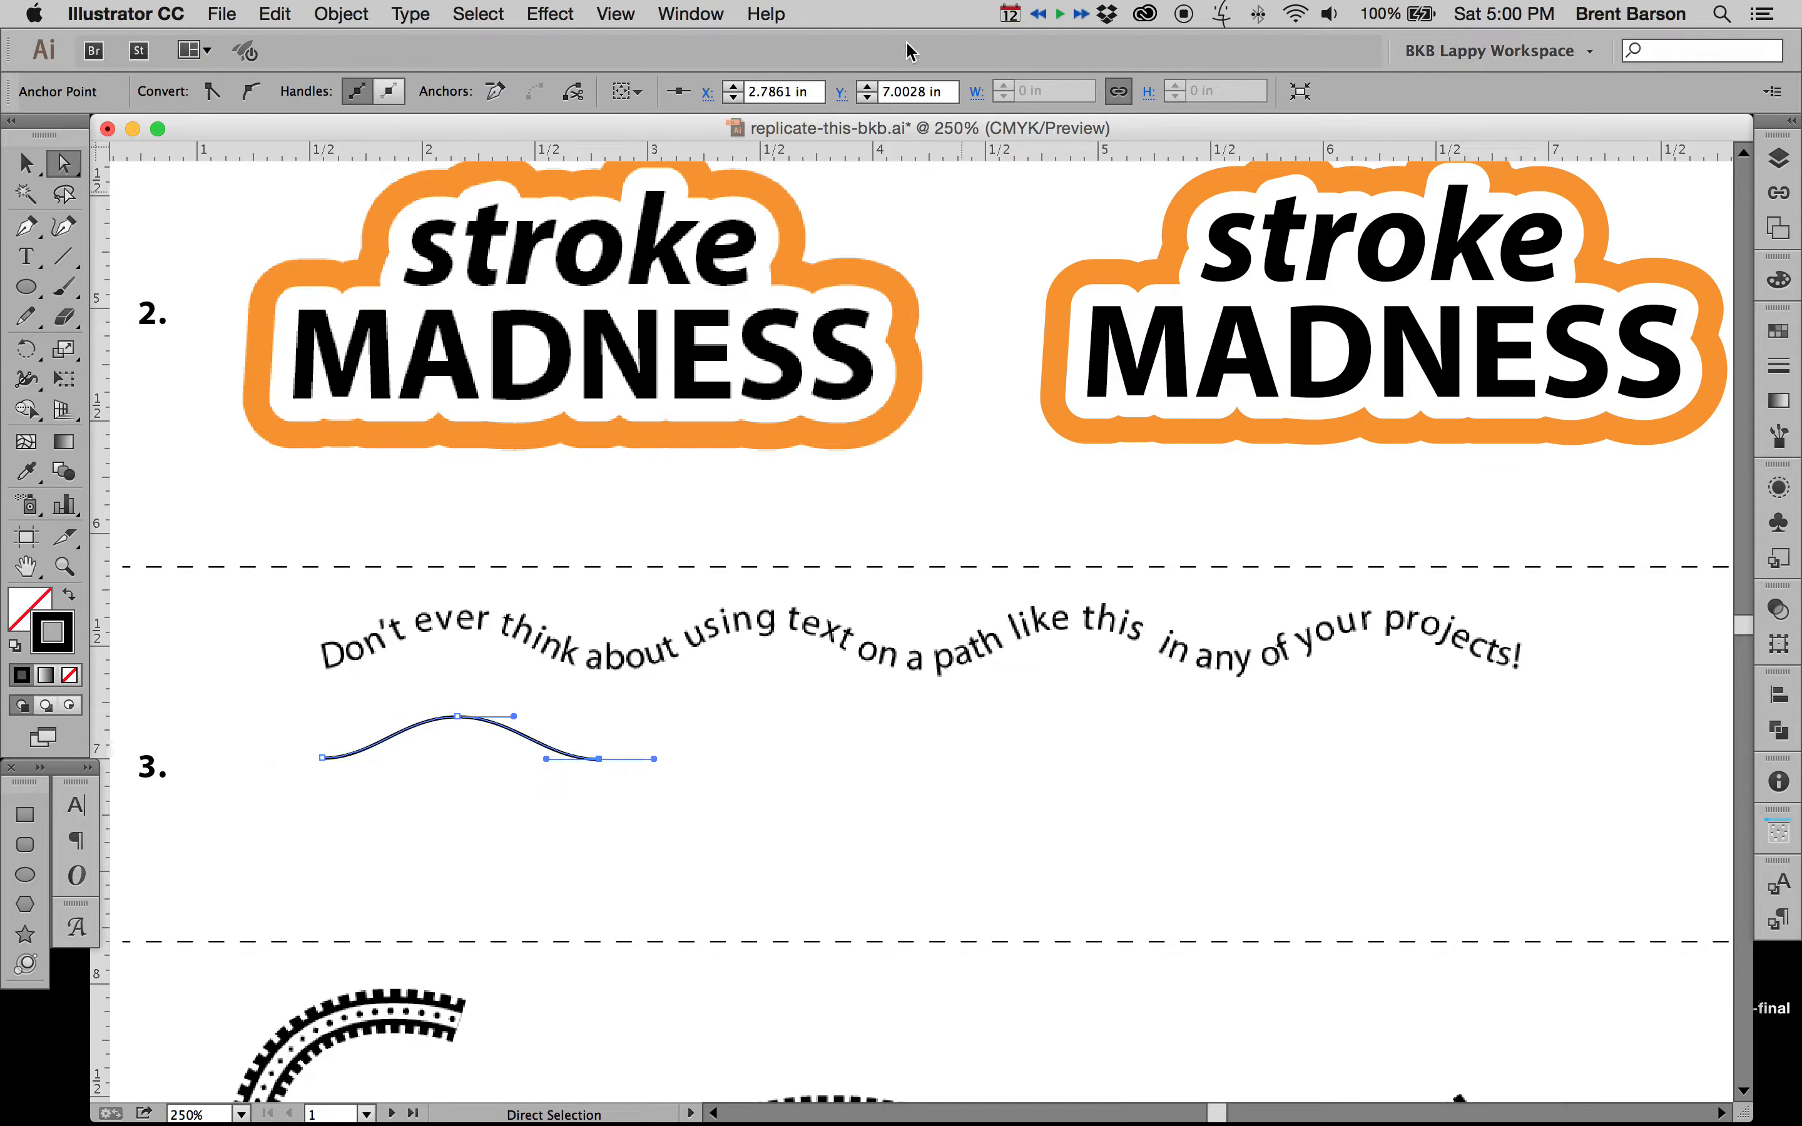
{"action": "left_click", "coordinate": [450, 814]}
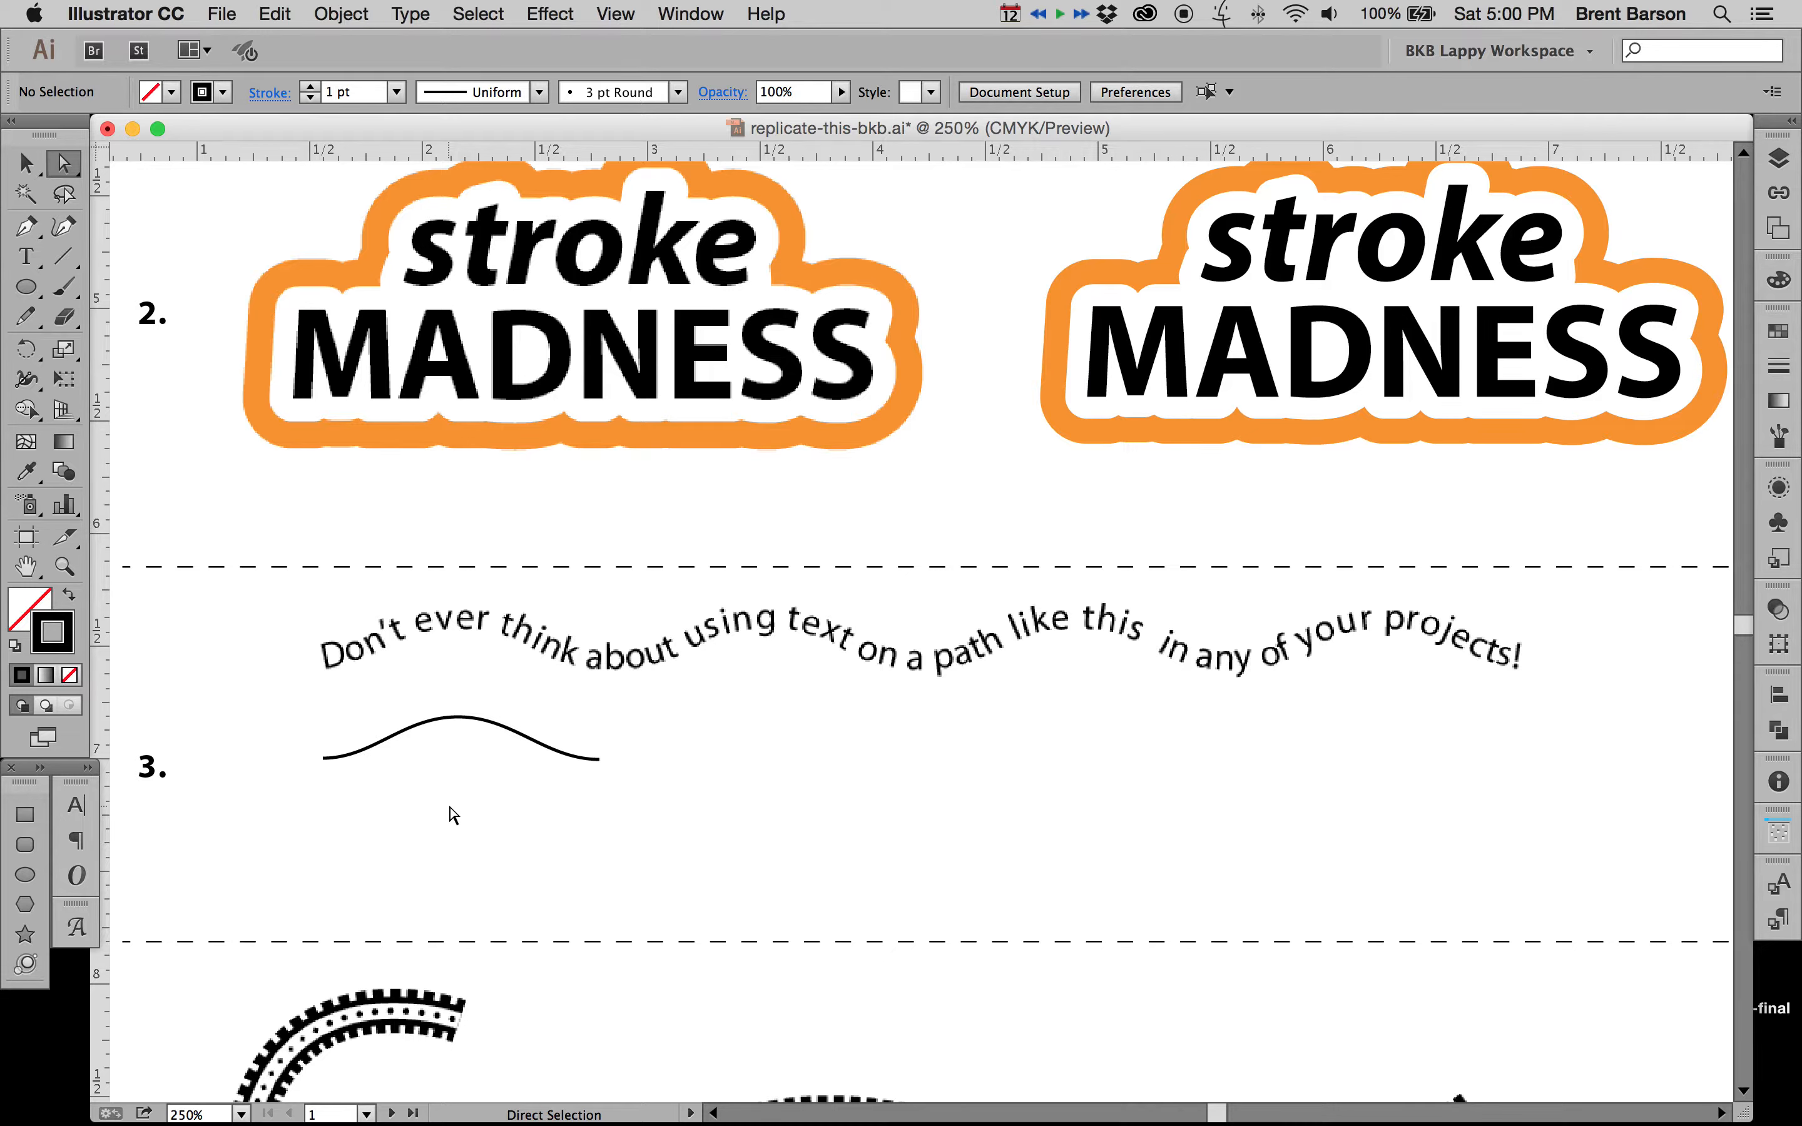
{"action": "left_click_drag", "start_coordinate": [309, 809], "coordinate": [625, 754]}
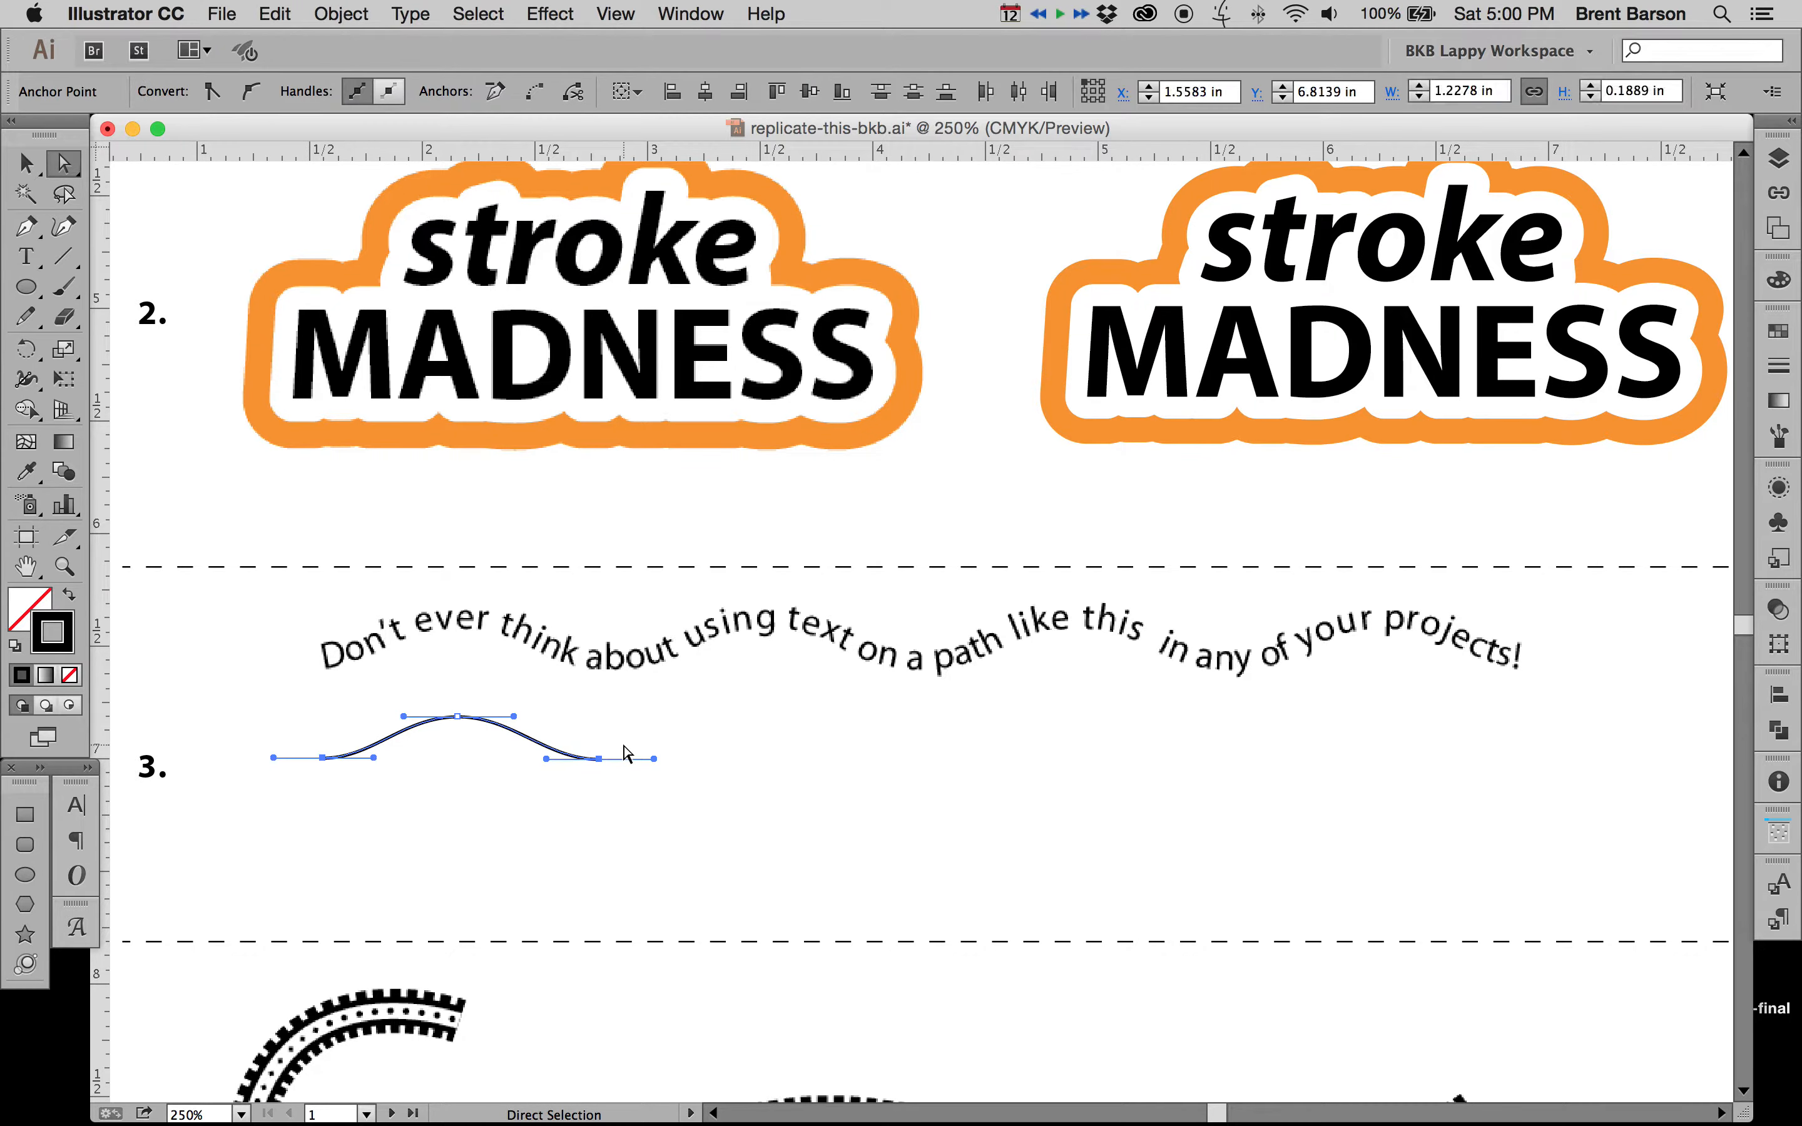
{"action": "left_click", "coordinate": [845, 92]}
{"action": "key", "text": "v"}
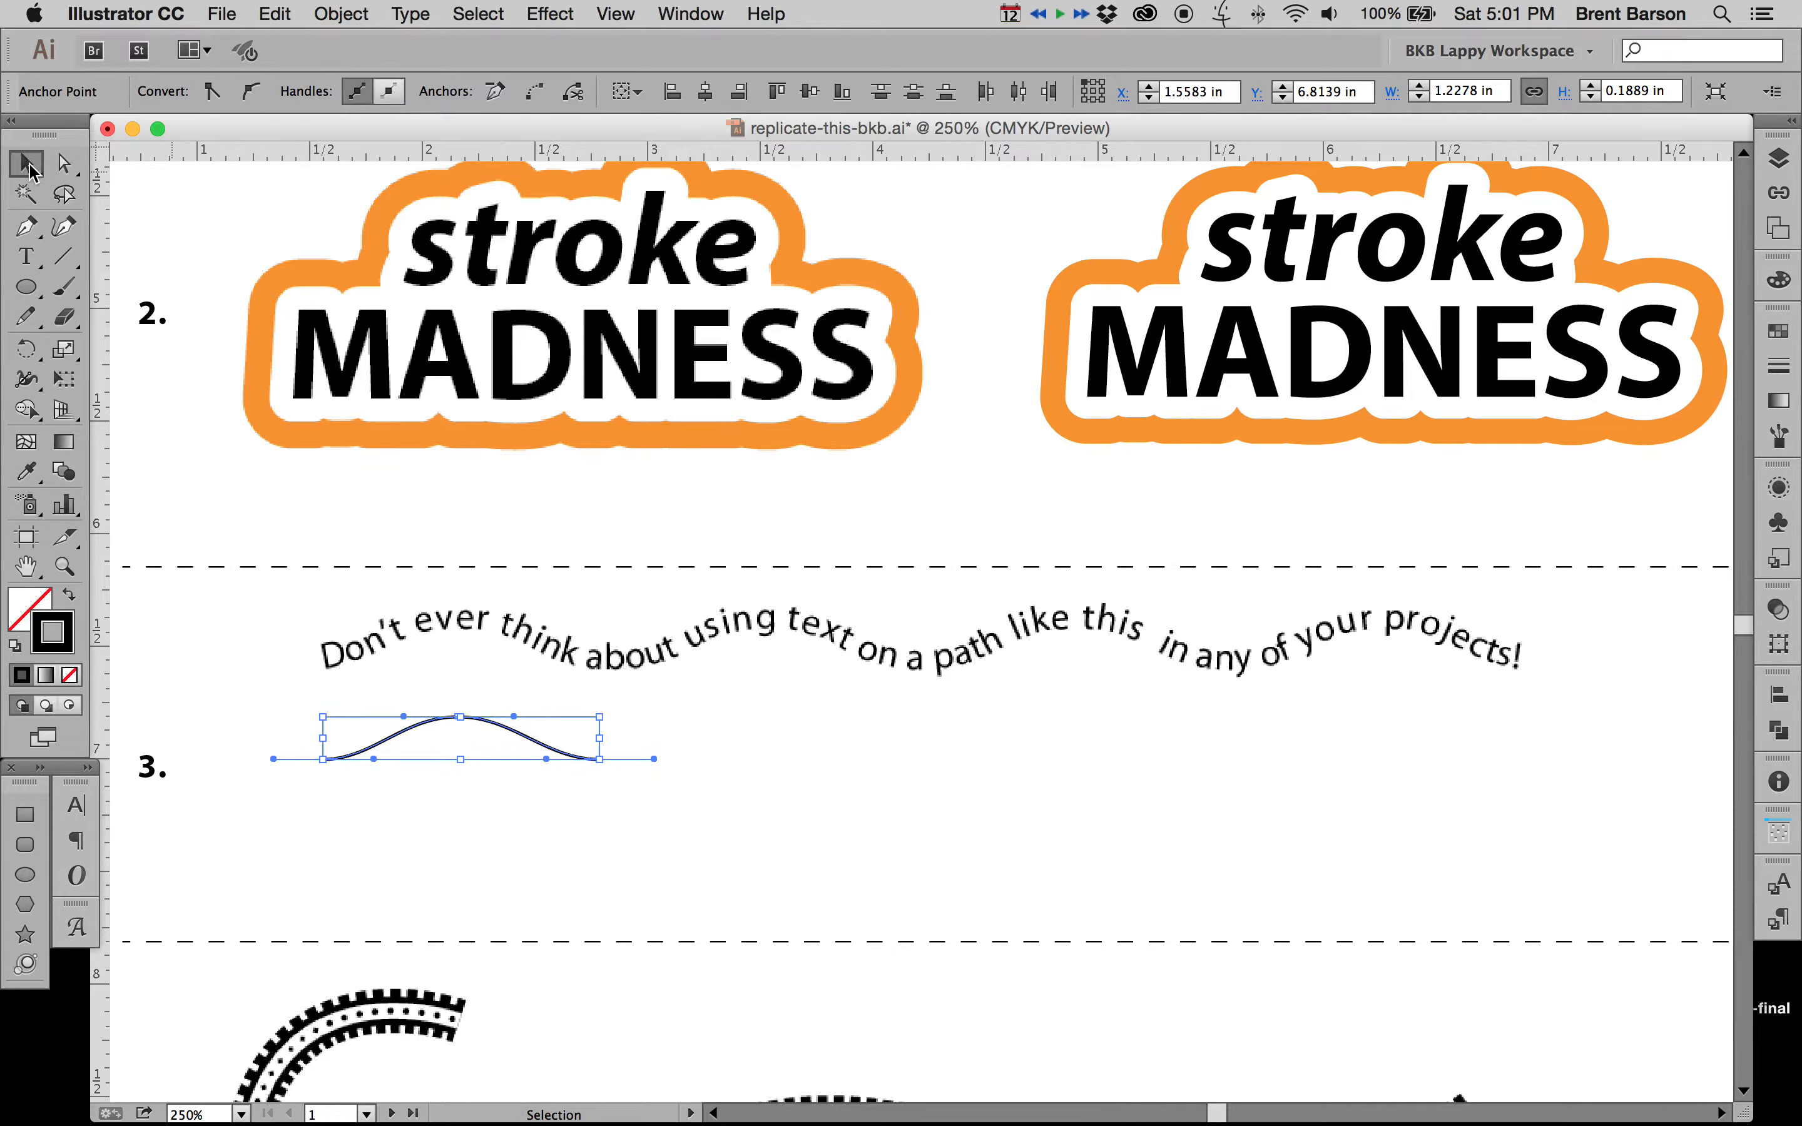
{"action": "left_click", "coordinate": [551, 851]}
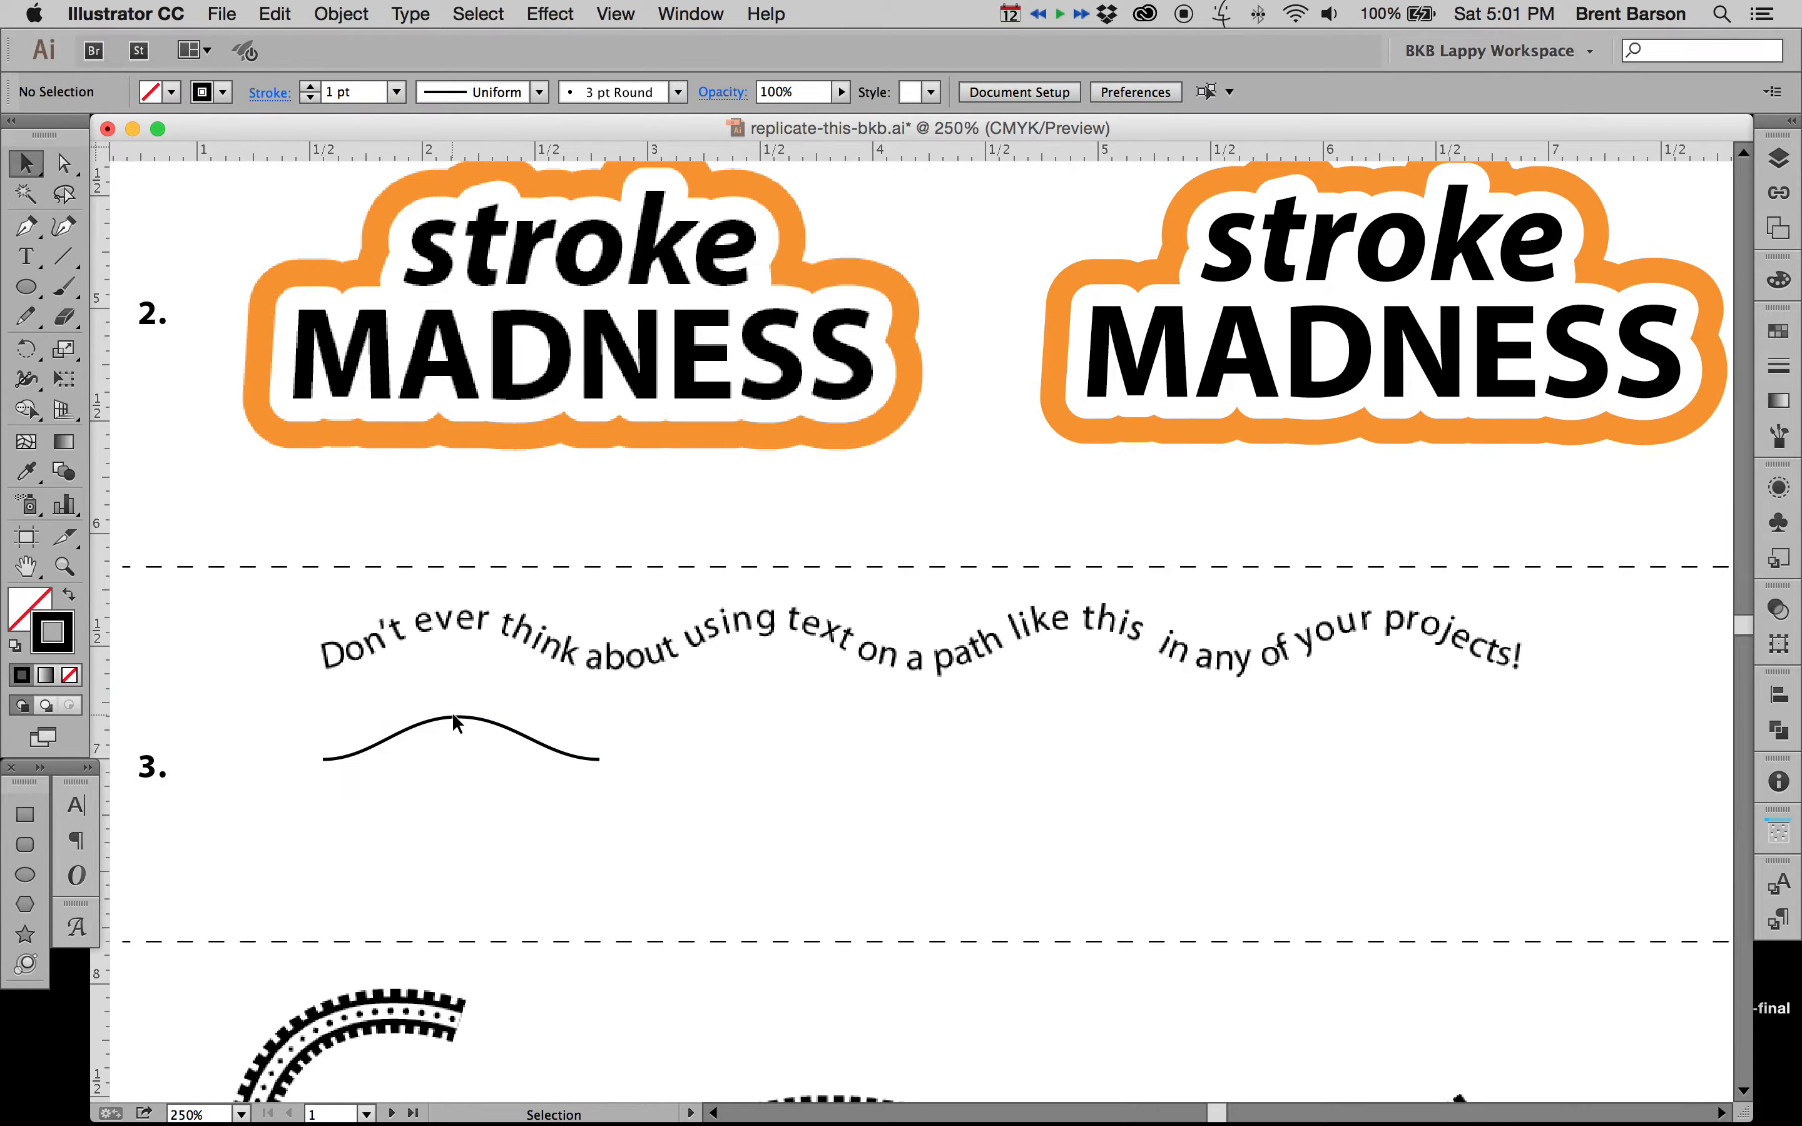
- Select the curve and hide the bounding box
{"action": "left_click", "coordinate": [323, 759]}
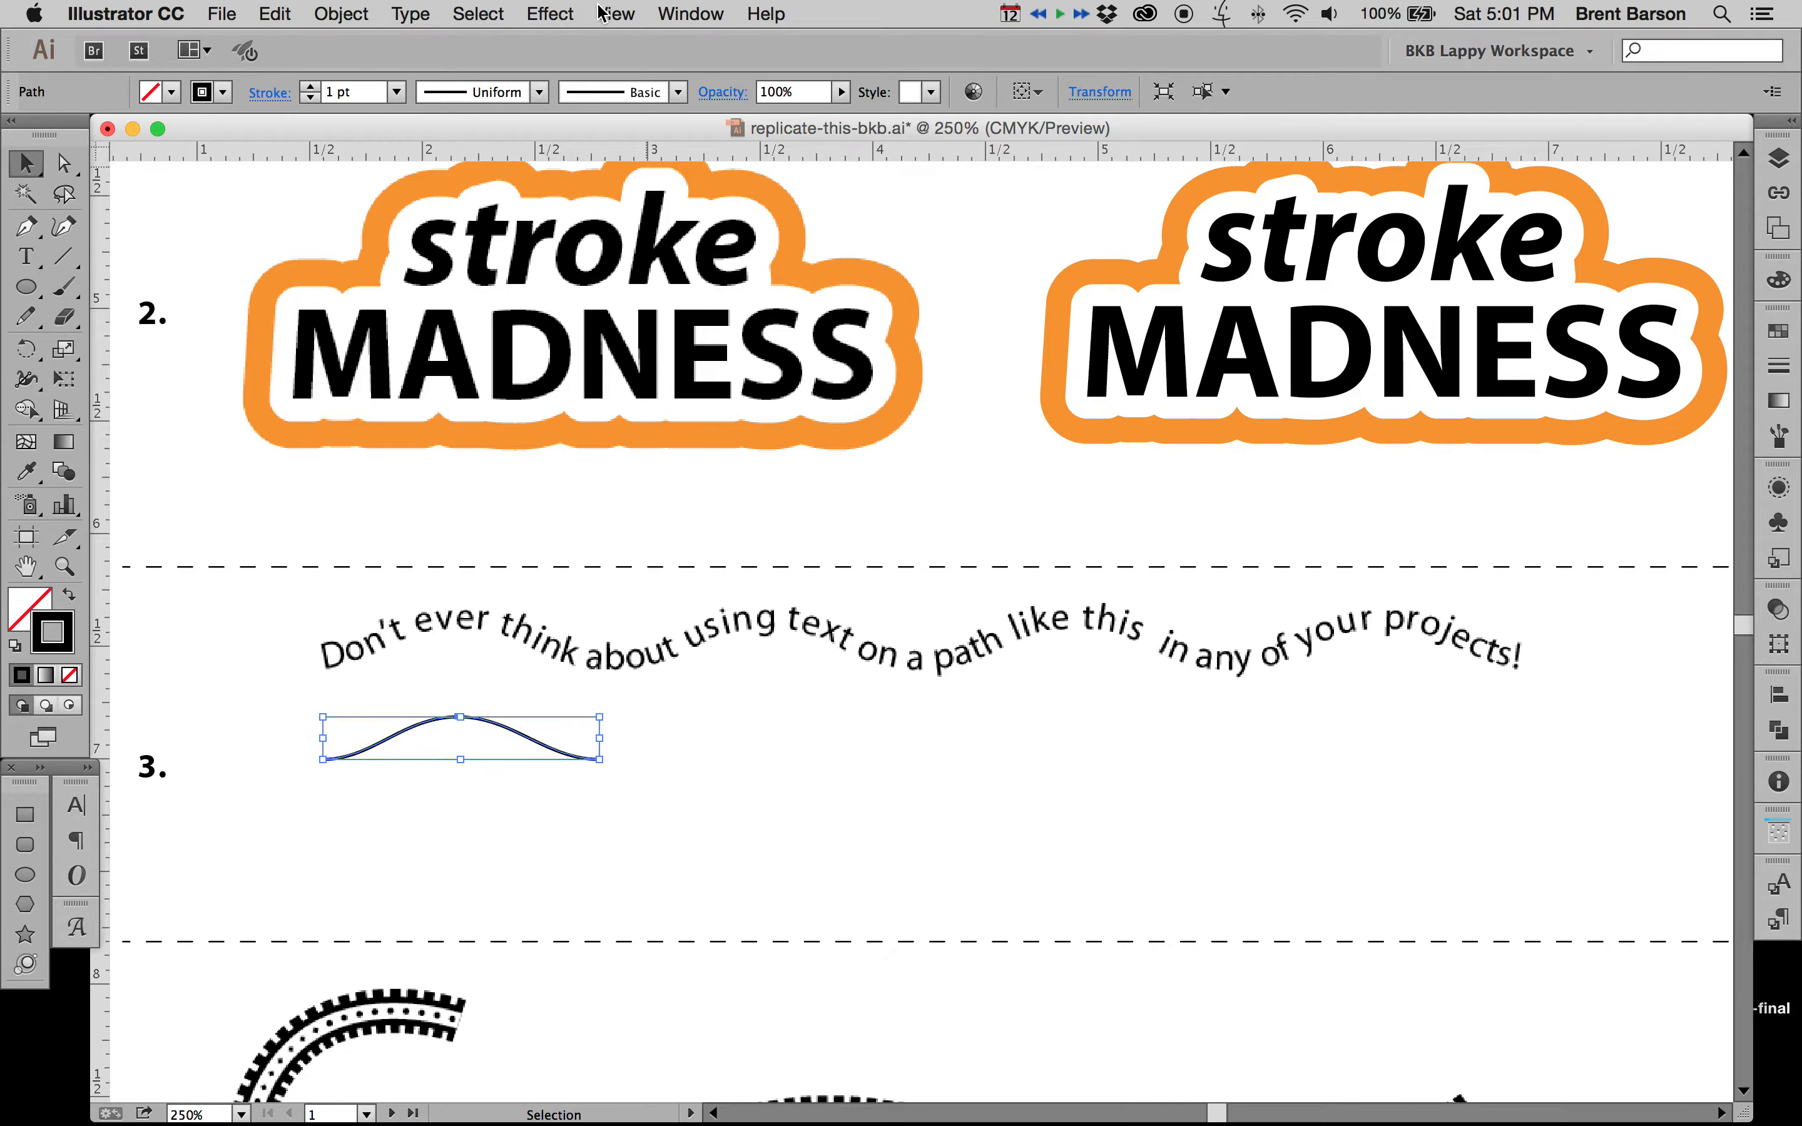
{"action": "left_click", "coordinate": [615, 13]}
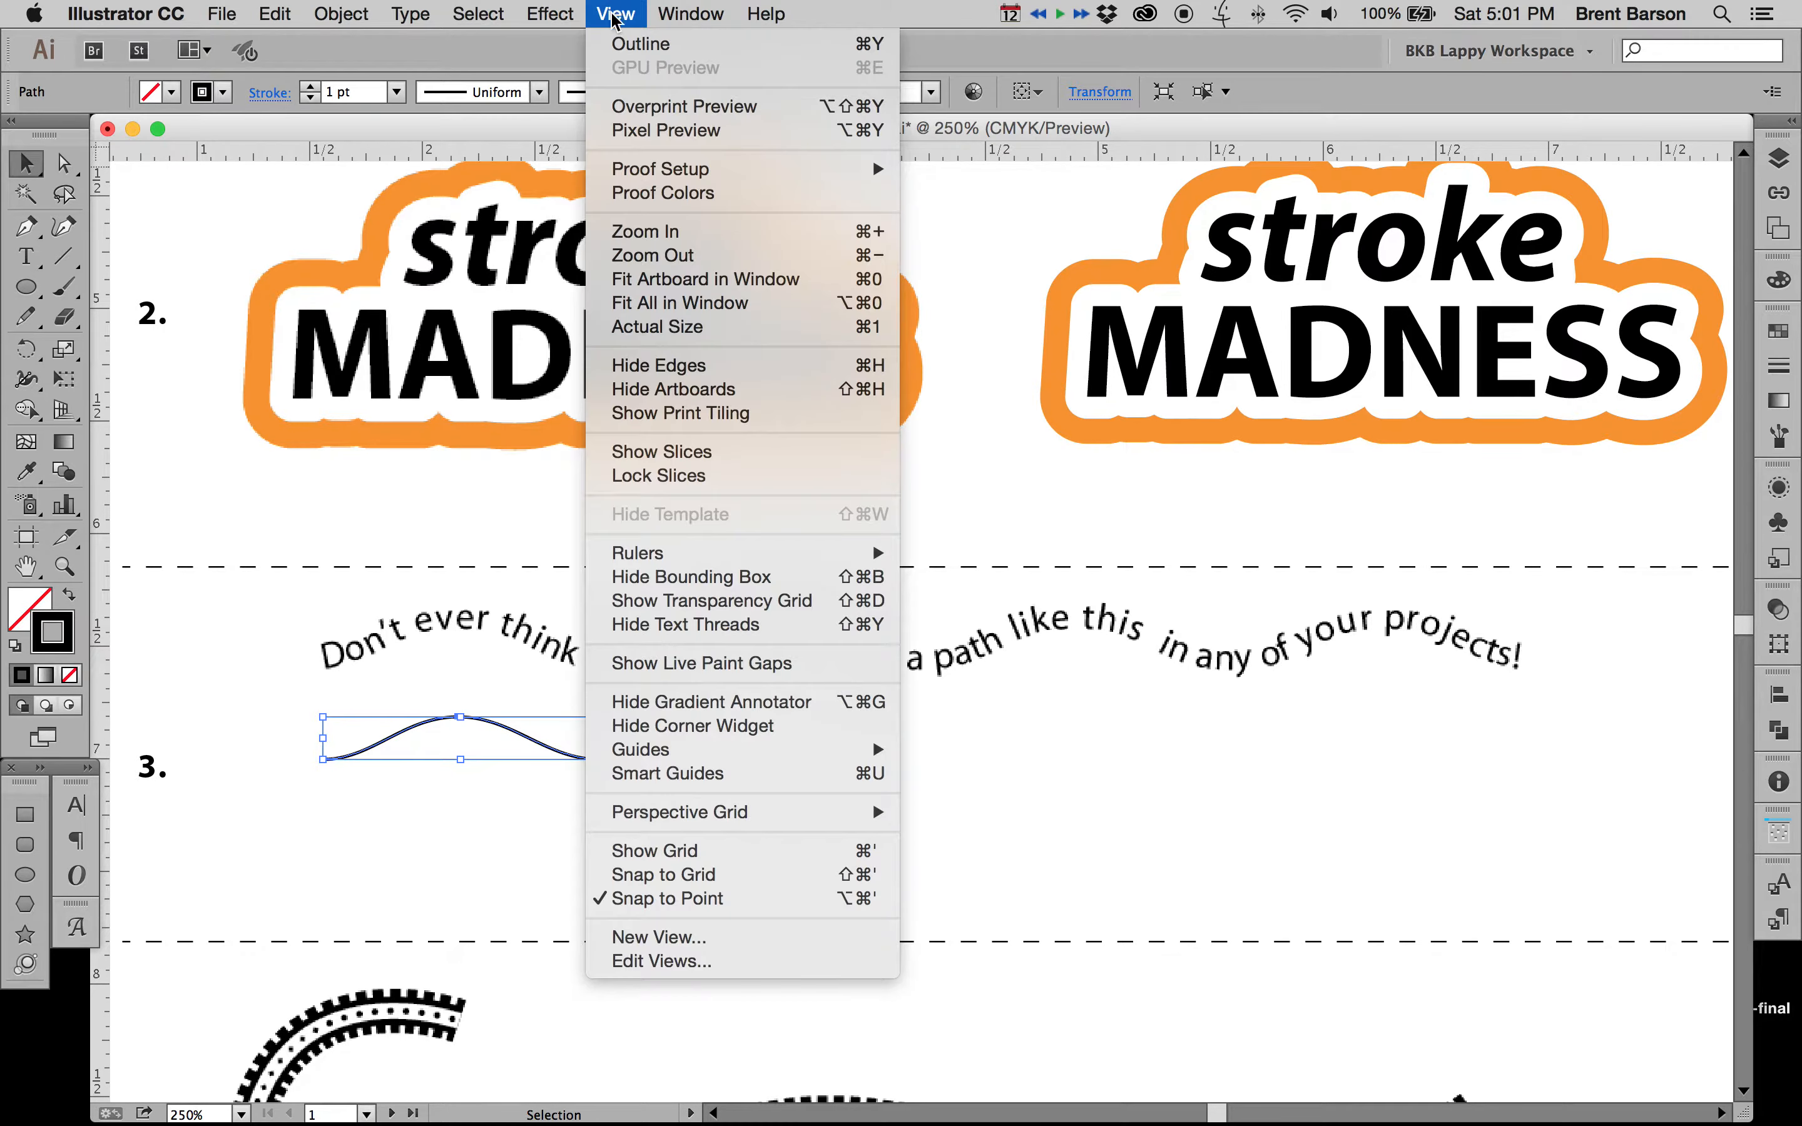
{"action": "left_click", "coordinate": [700, 578]}
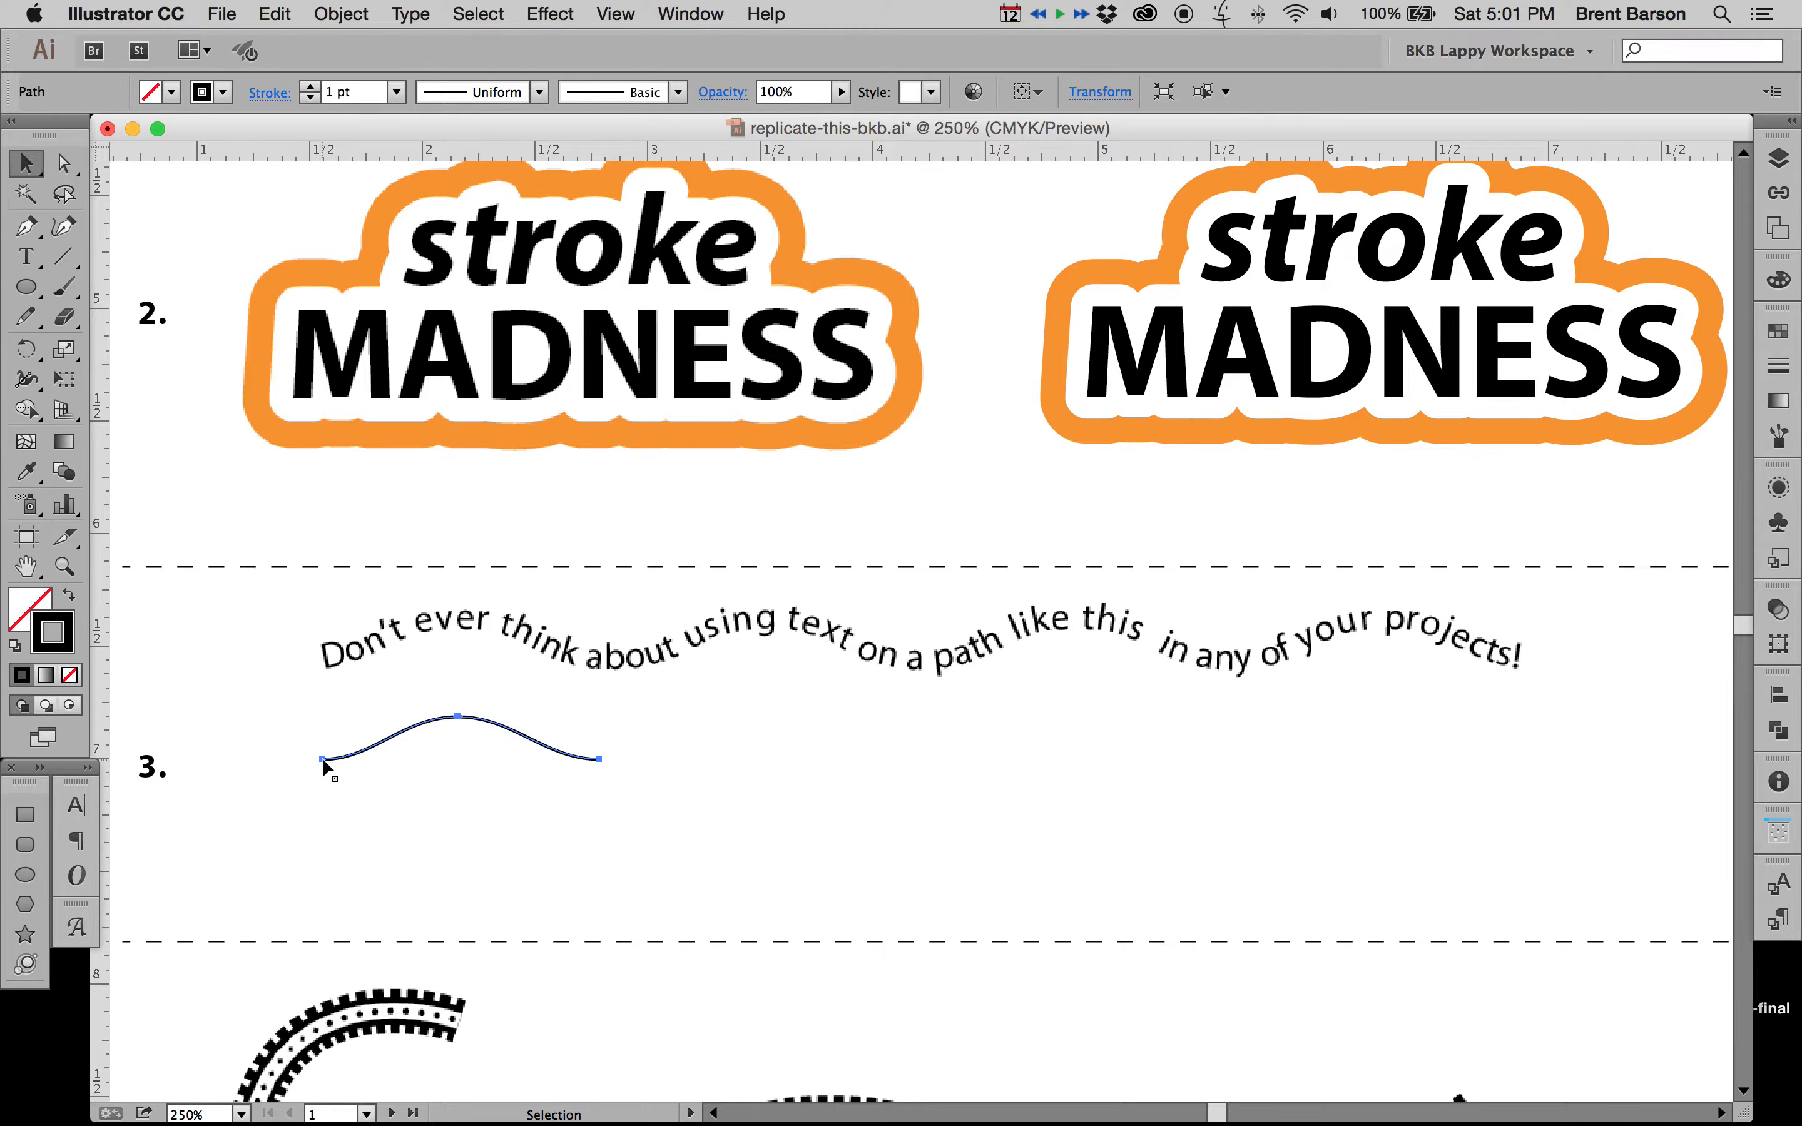
- Duplicate the curve horizontally so the copy's start anchor snaps onto the original's end anchor
{"action": "left_click_drag", "start_coordinate": [322, 759], "coordinate": [599, 760]}
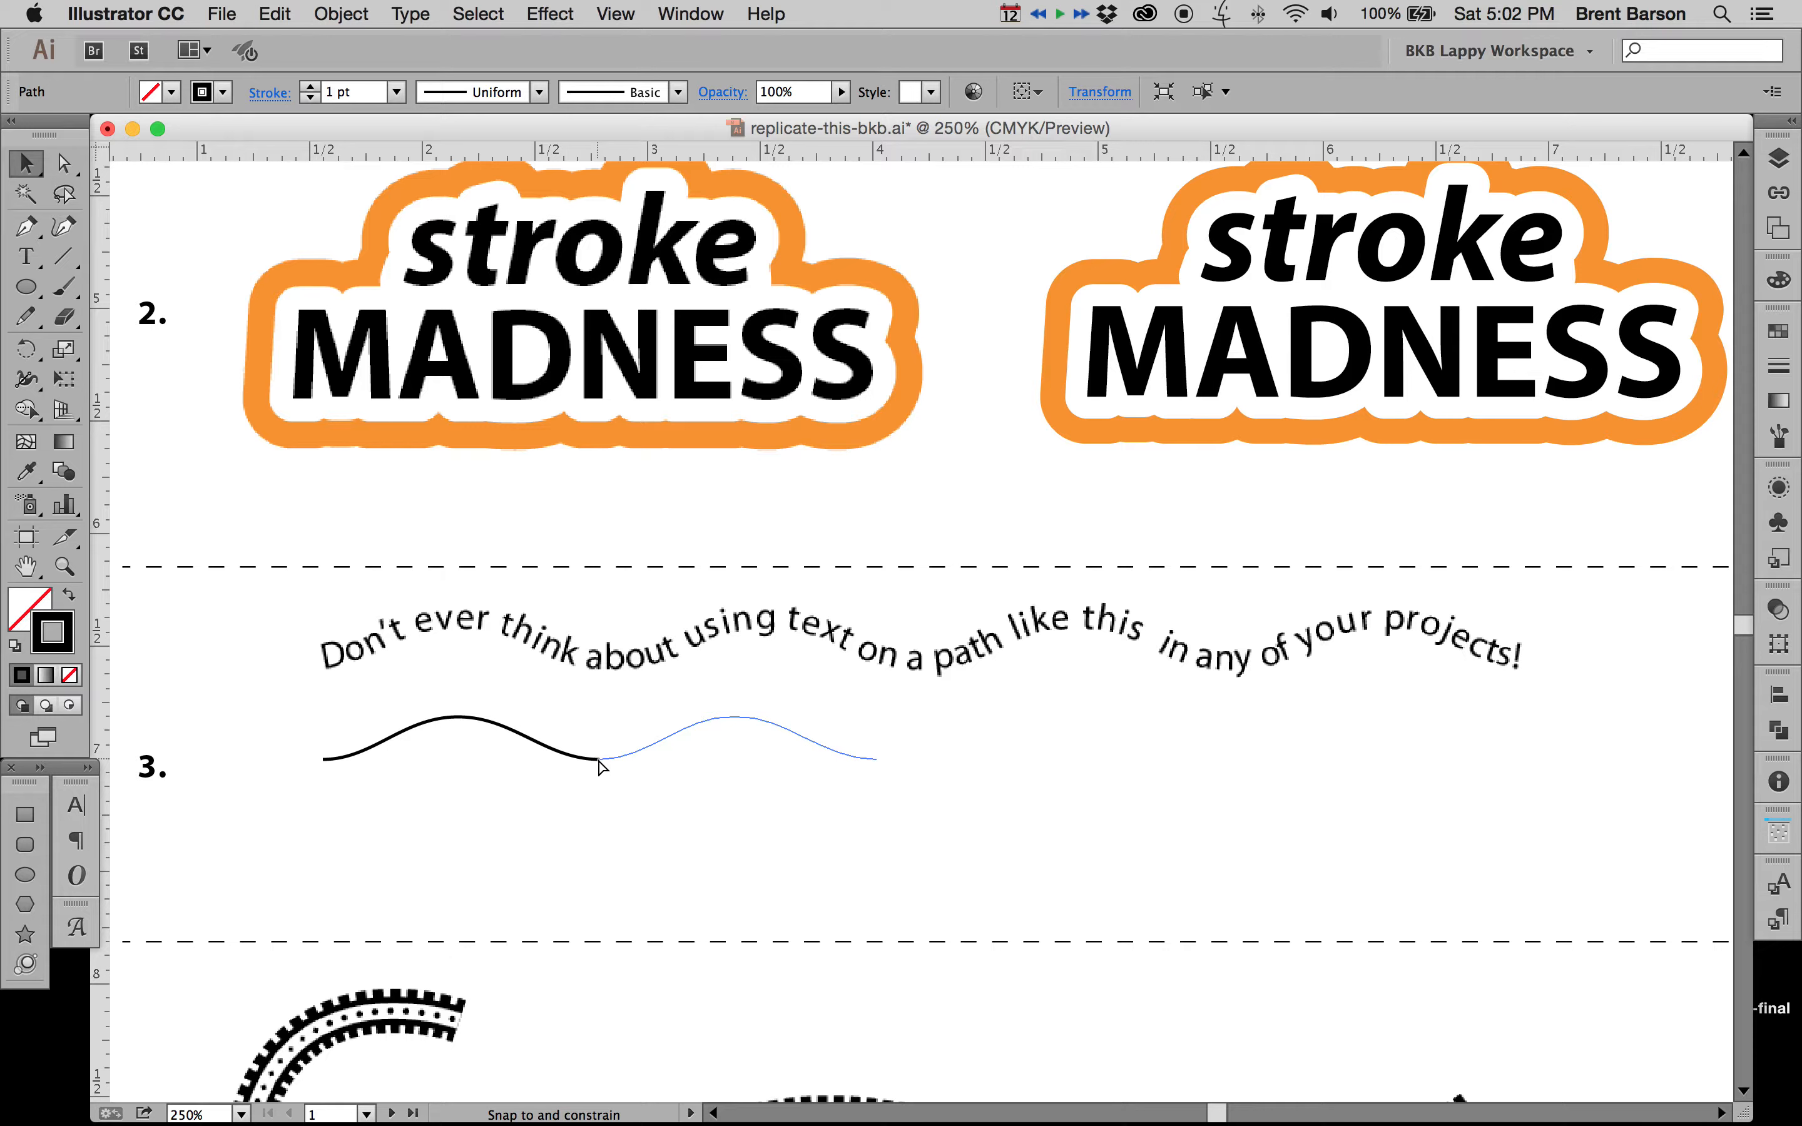
{"action": "left_click_drag", "start_coordinate": [599, 760], "coordinate": [600, 760]}
{"action": "key", "text": "alt"}
{"action": "left_click_drag", "start_coordinate": [599, 759], "coordinate": [599, 759]}
{"action": "scroll", "coordinate": [600, 759], "scroll_direction": "up", "scroll_amount": 1}
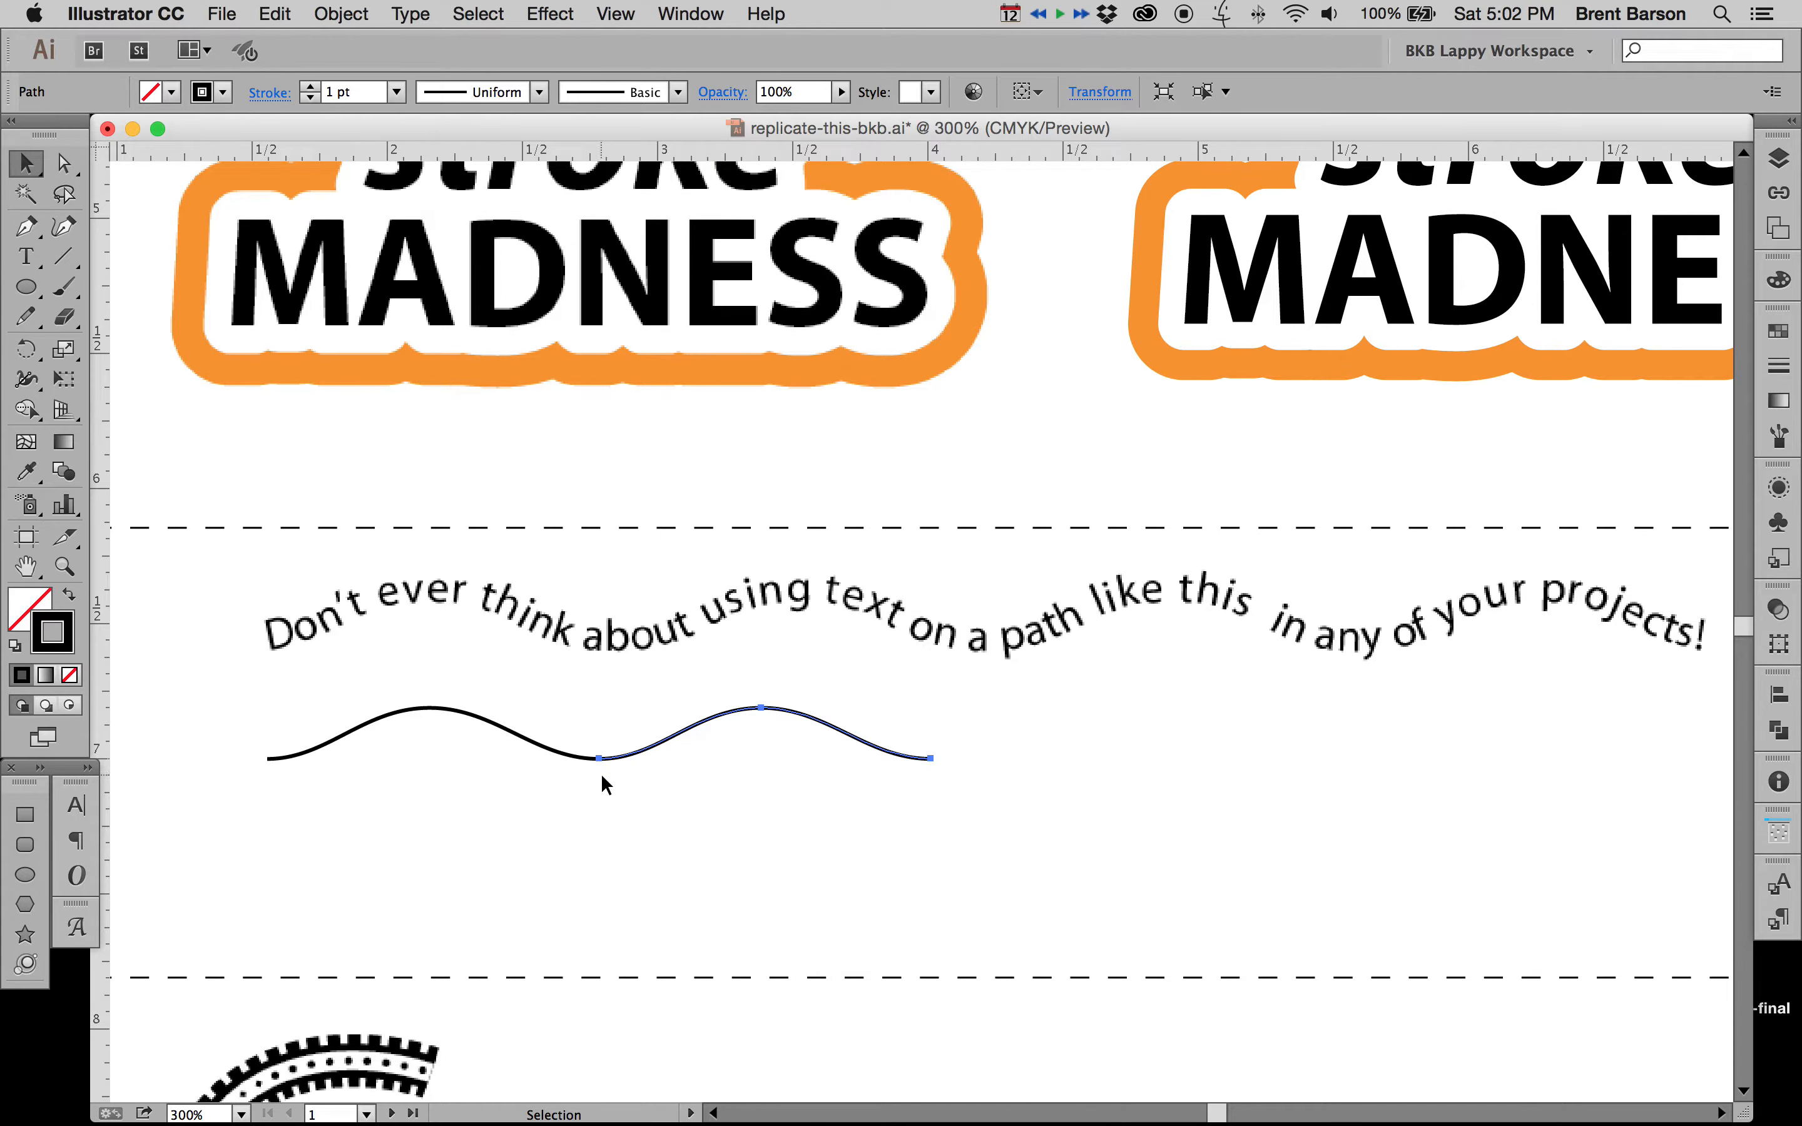
{"action": "left_click", "coordinate": [686, 763]}
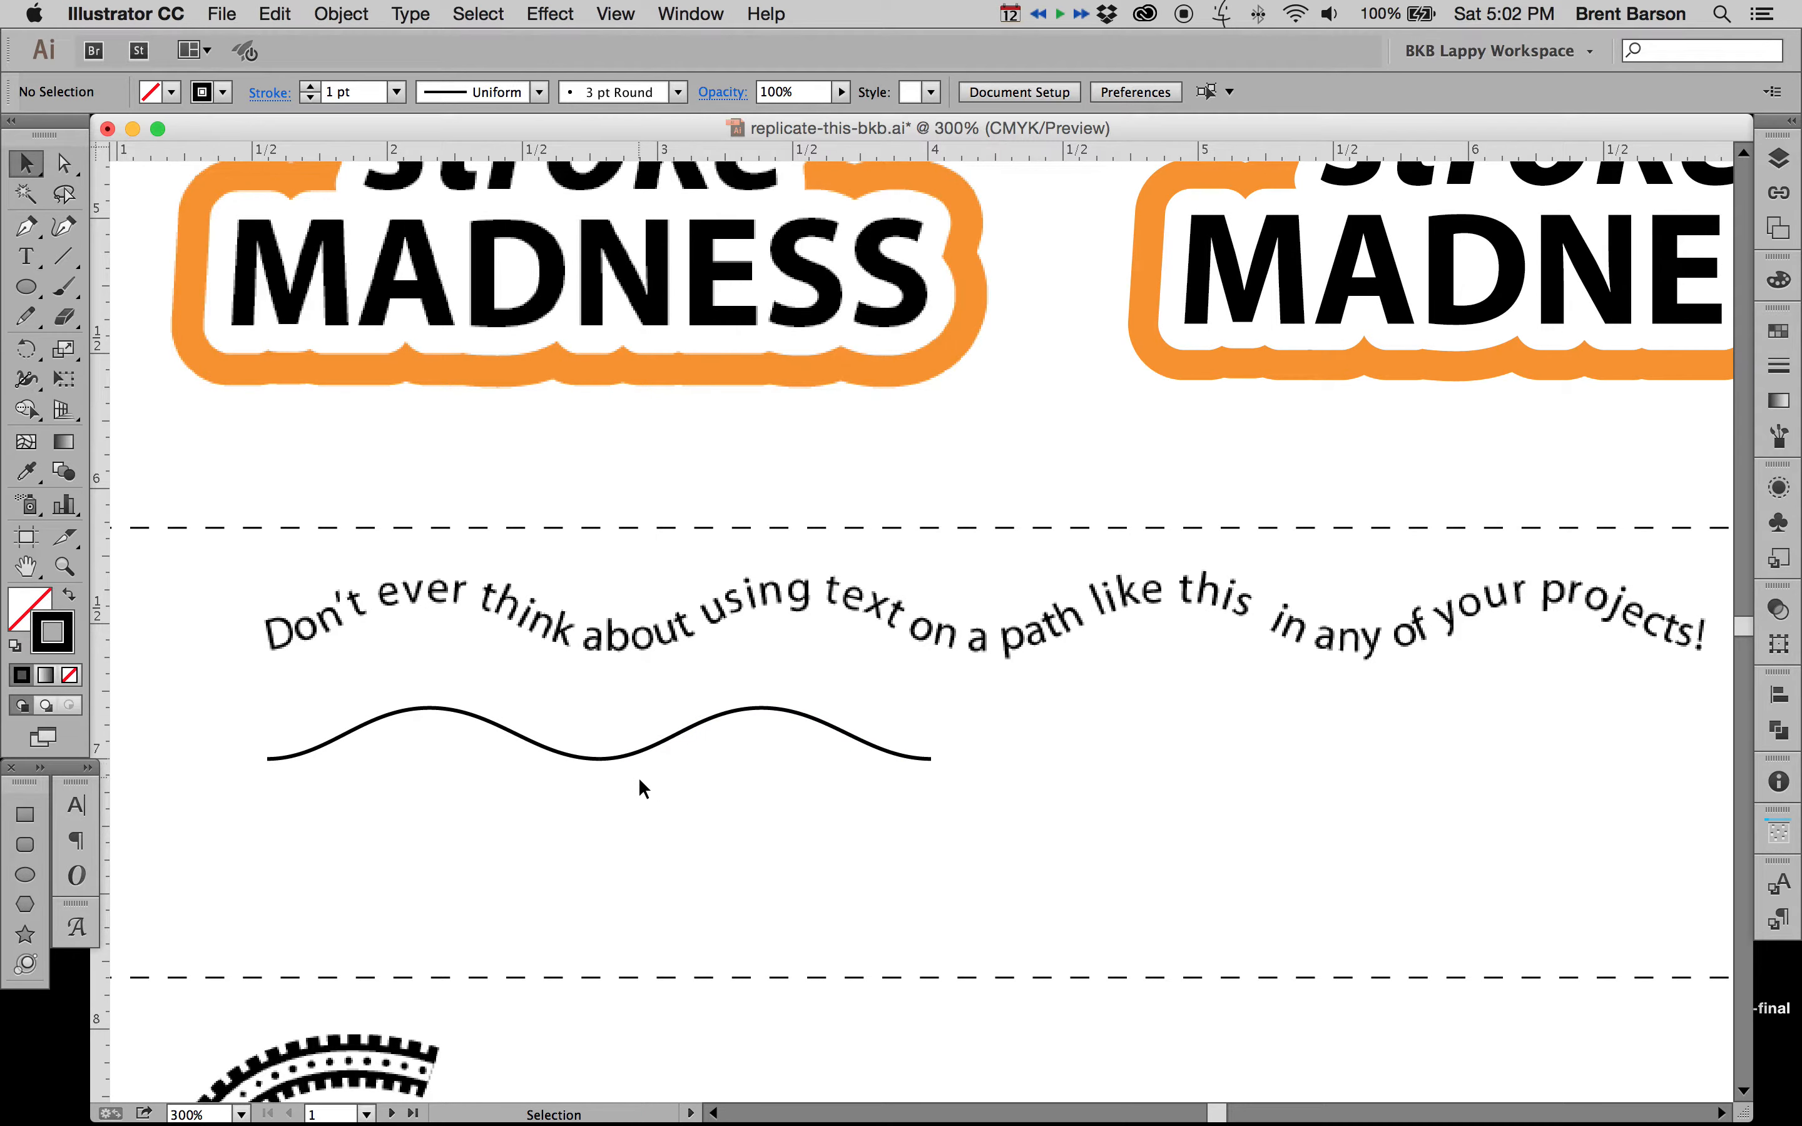
- Join the overlapping end anchors where the two curves meet into one continuous path
{"action": "left_click", "coordinate": [533, 728]}
{"action": "left_click", "coordinate": [617, 794]}
{"action": "key", "text": "a"}
{"action": "left_click", "coordinate": [590, 759]}
{"action": "left_click", "coordinate": [592, 785]}
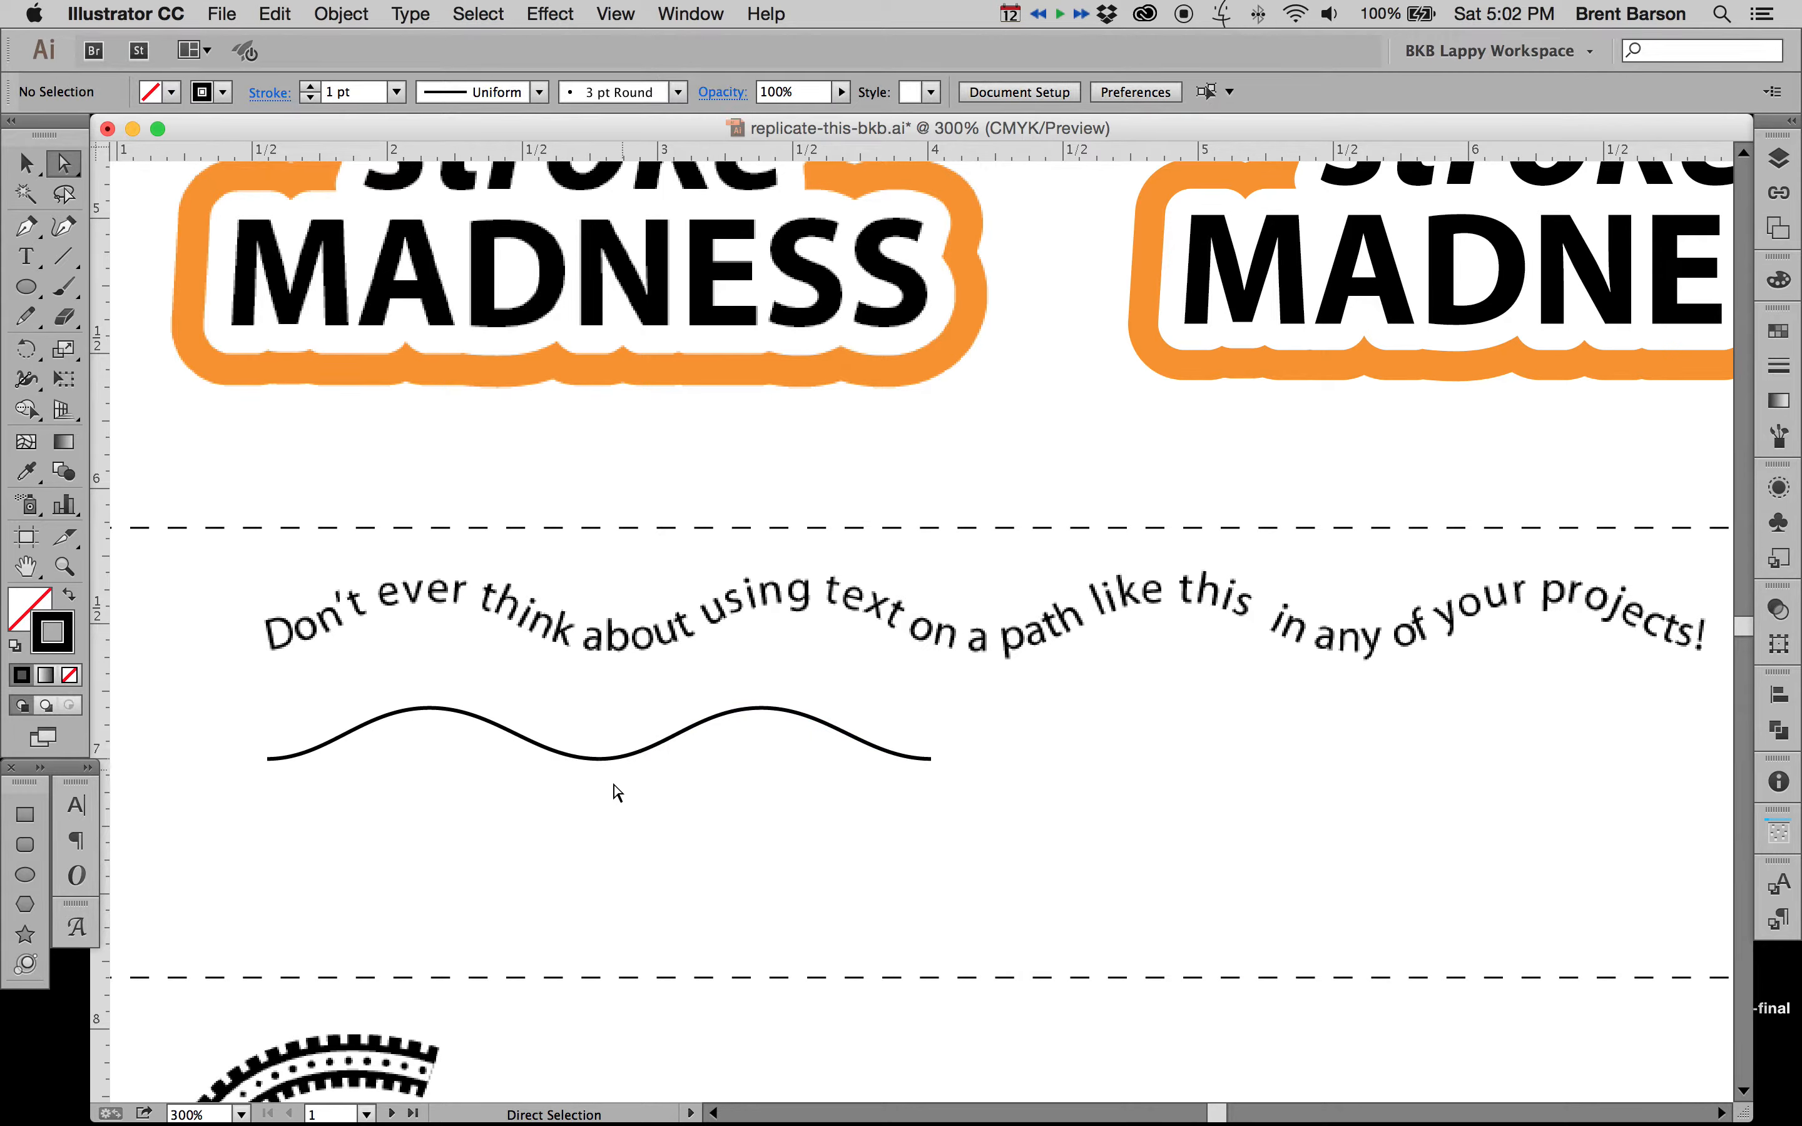
{"action": "left_click_drag", "start_coordinate": [657, 807], "coordinate": [554, 728]}
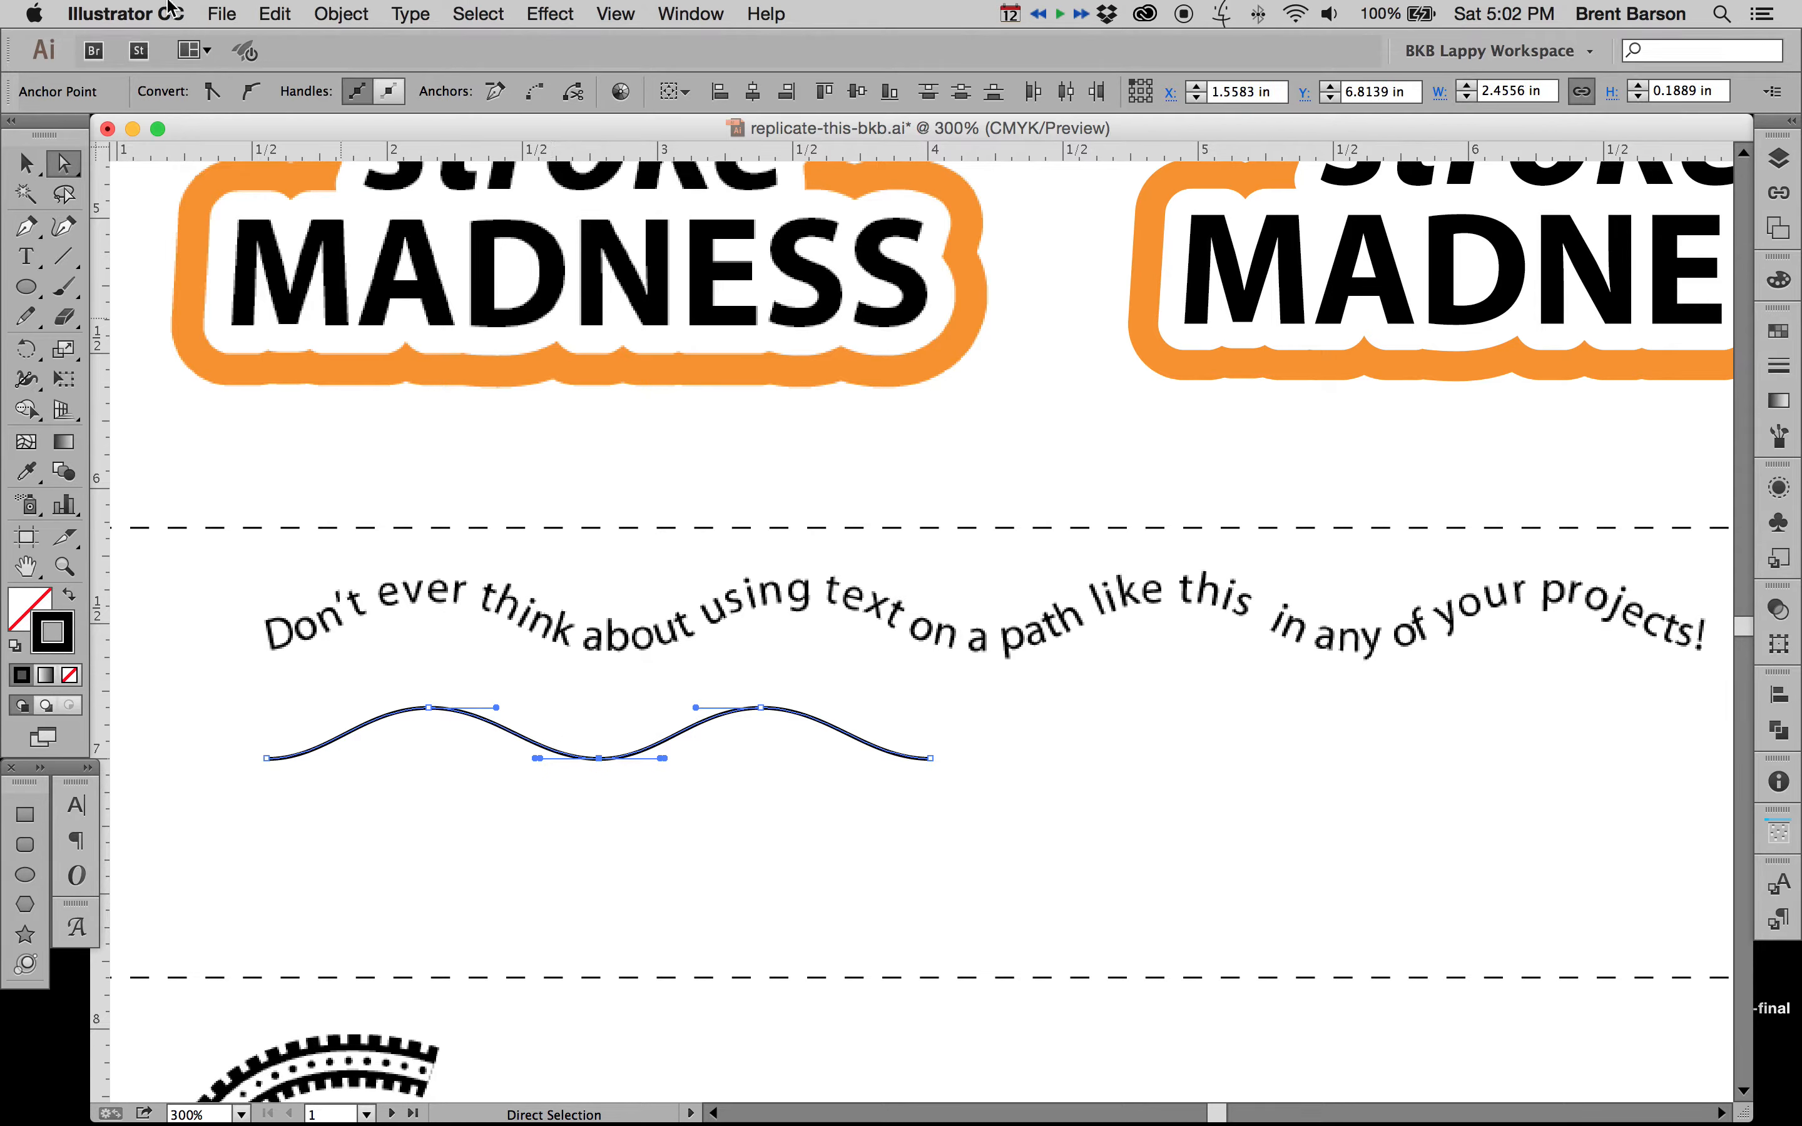
{"action": "left_click", "coordinate": [341, 13]}
{"action": "mouse_move", "coordinate": [514, 491]}
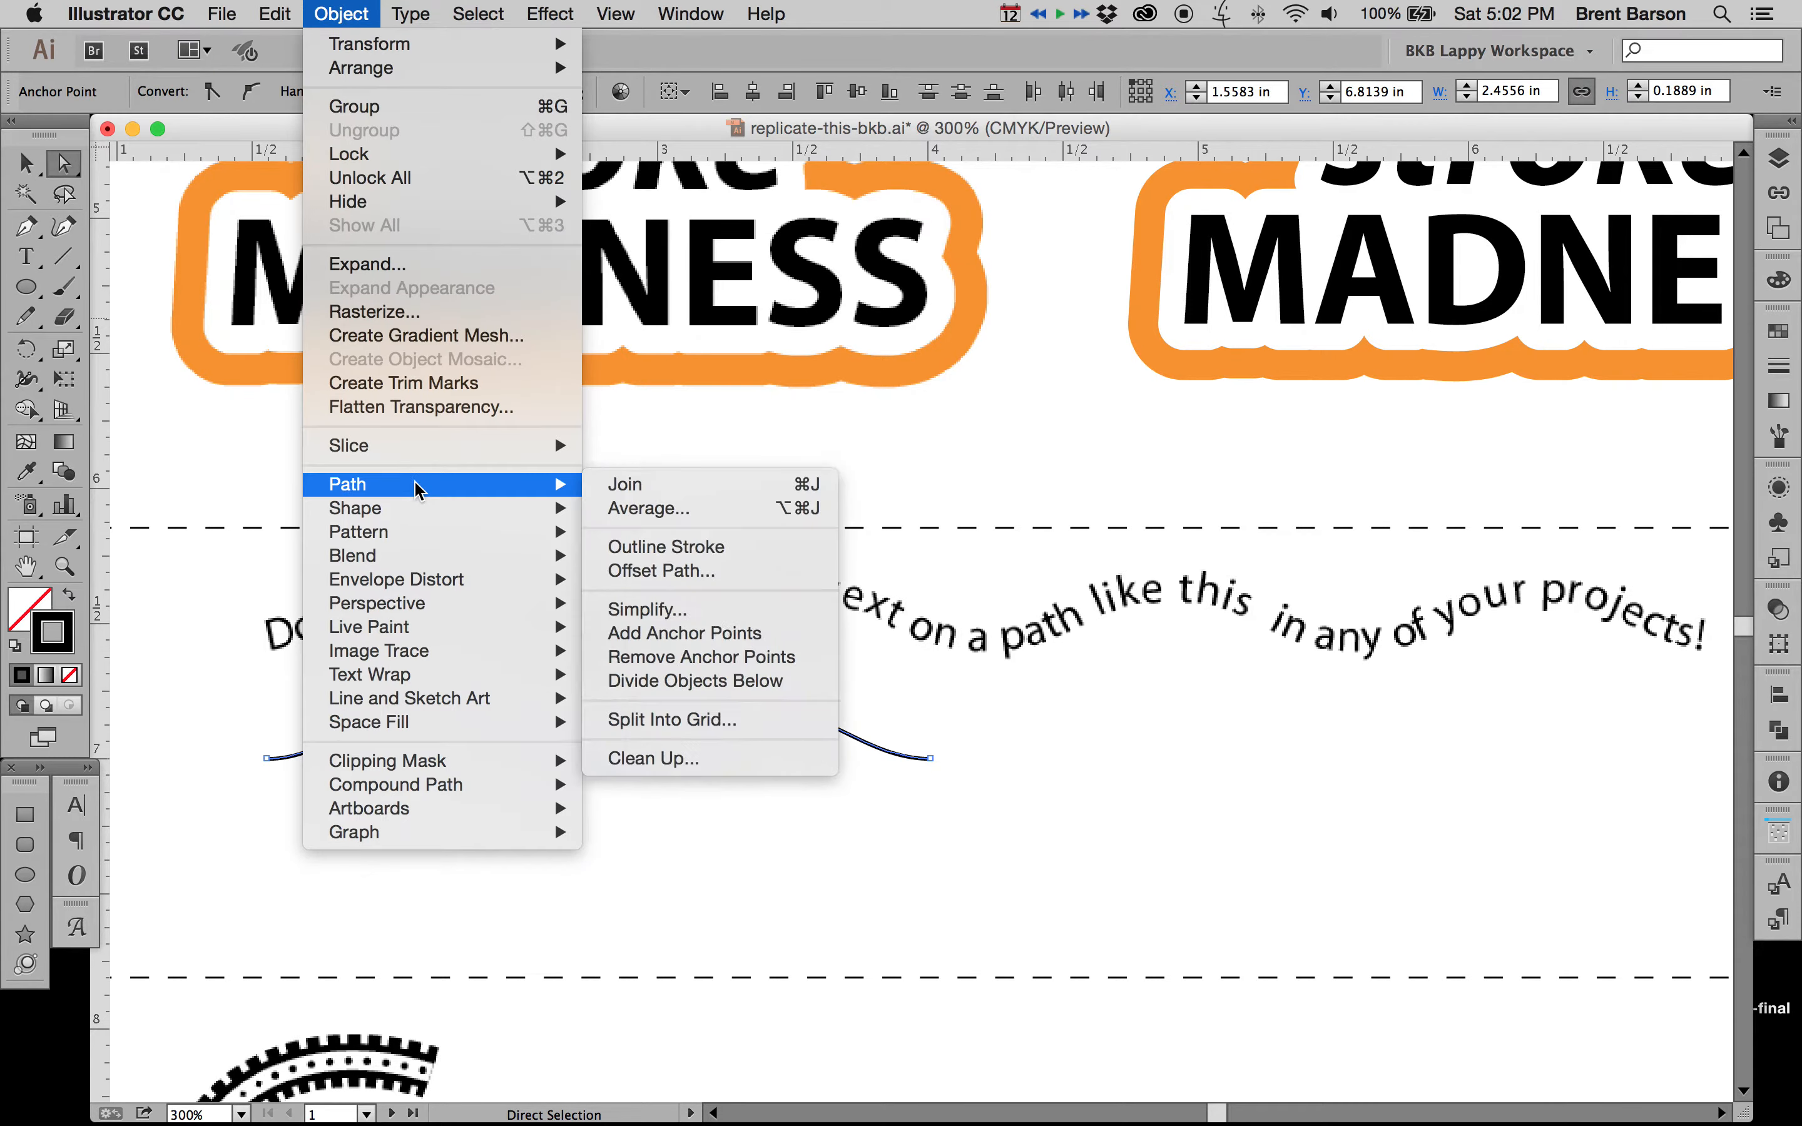
{"action": "left_click", "coordinate": [627, 492]}
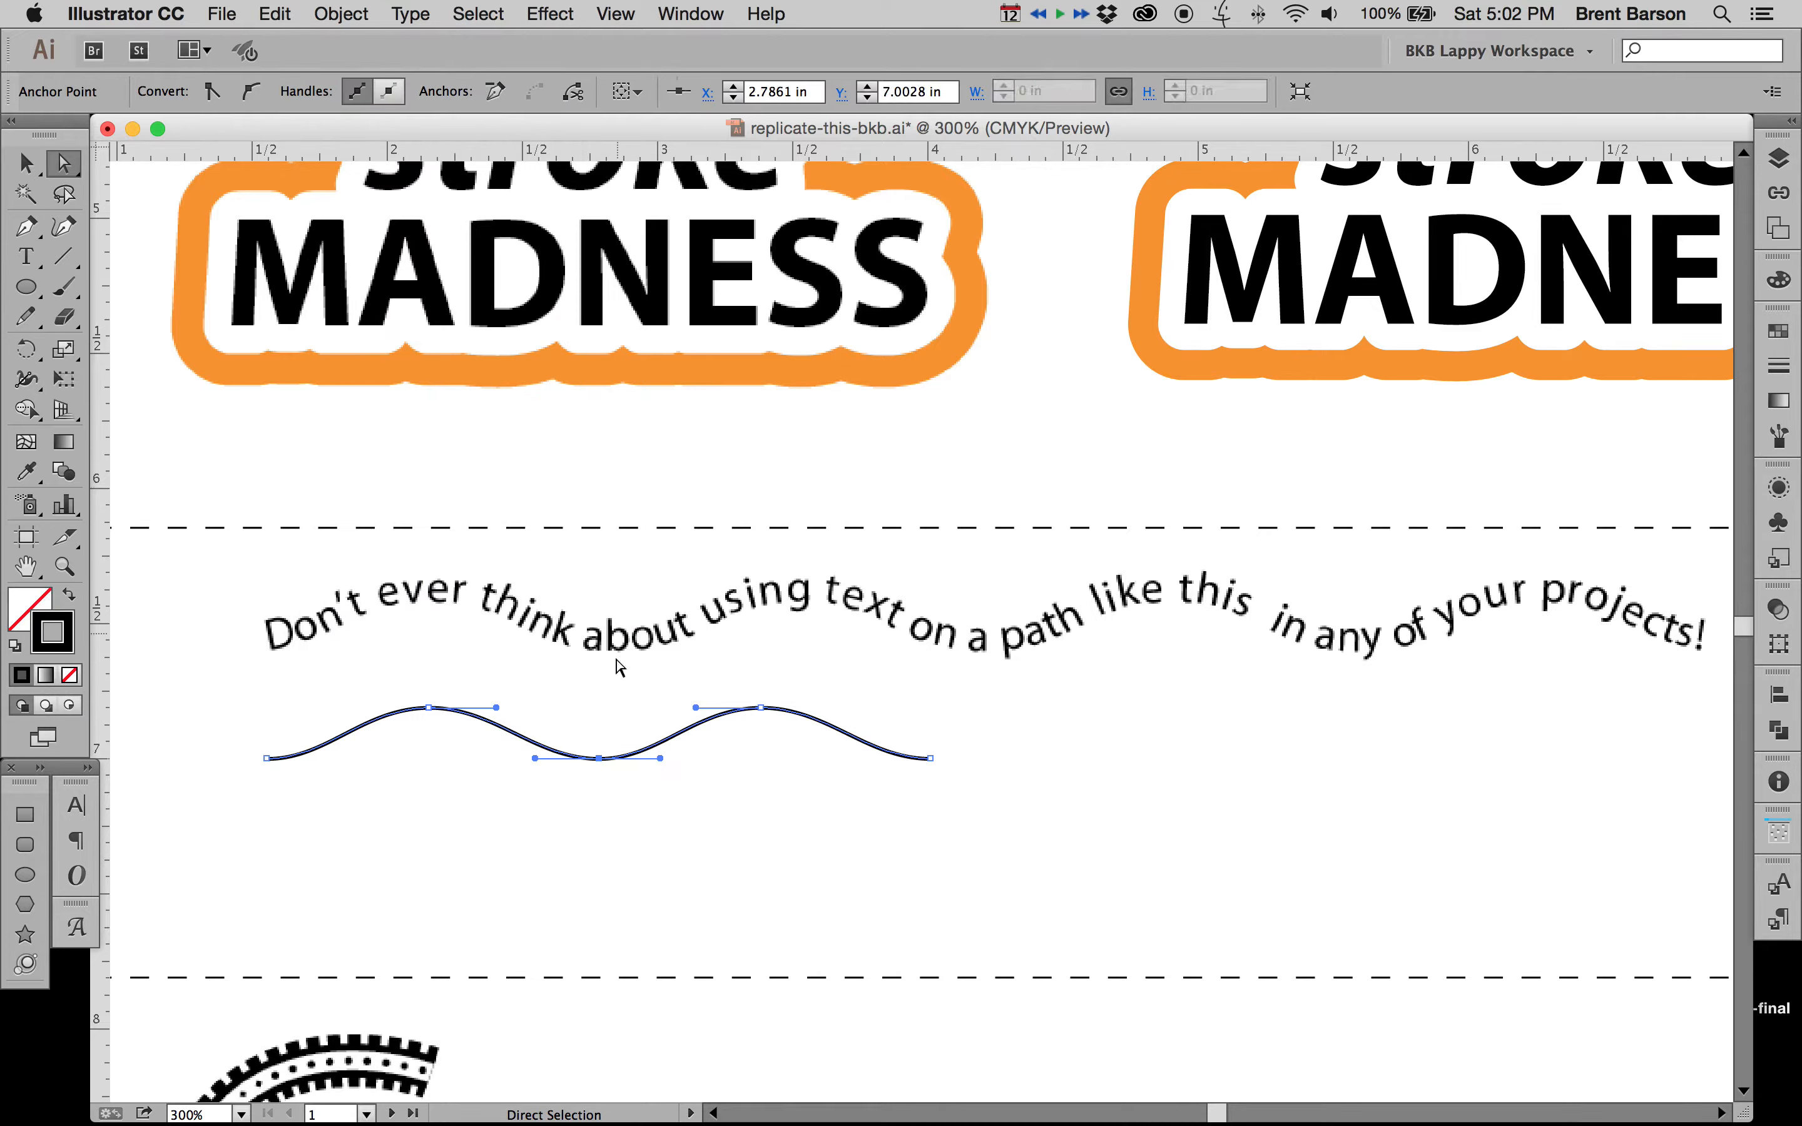
- Test the join by pulling the middle anchor down, and undo that move
{"action": "left_click", "coordinate": [607, 787]}
{"action": "left_click_drag", "start_coordinate": [599, 758], "coordinate": [593, 809]}
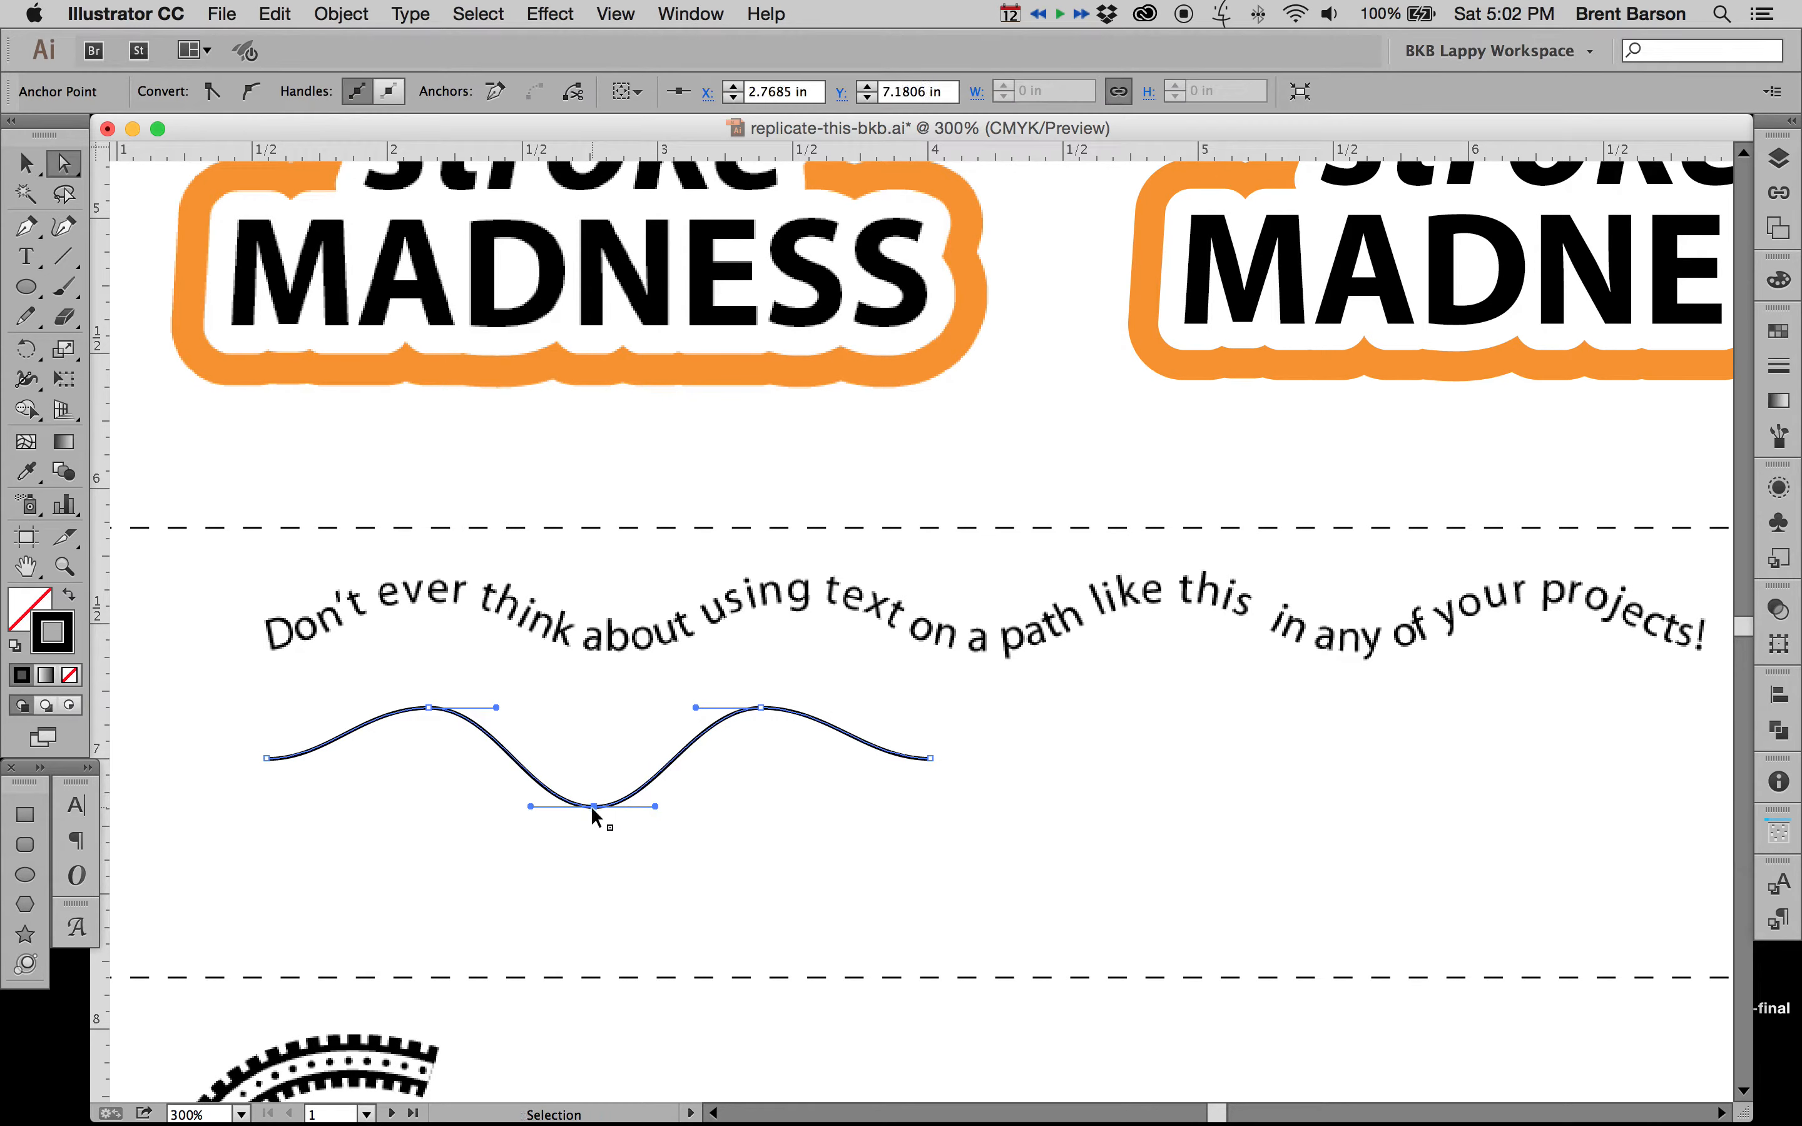
{"action": "key", "text": "super+z"}
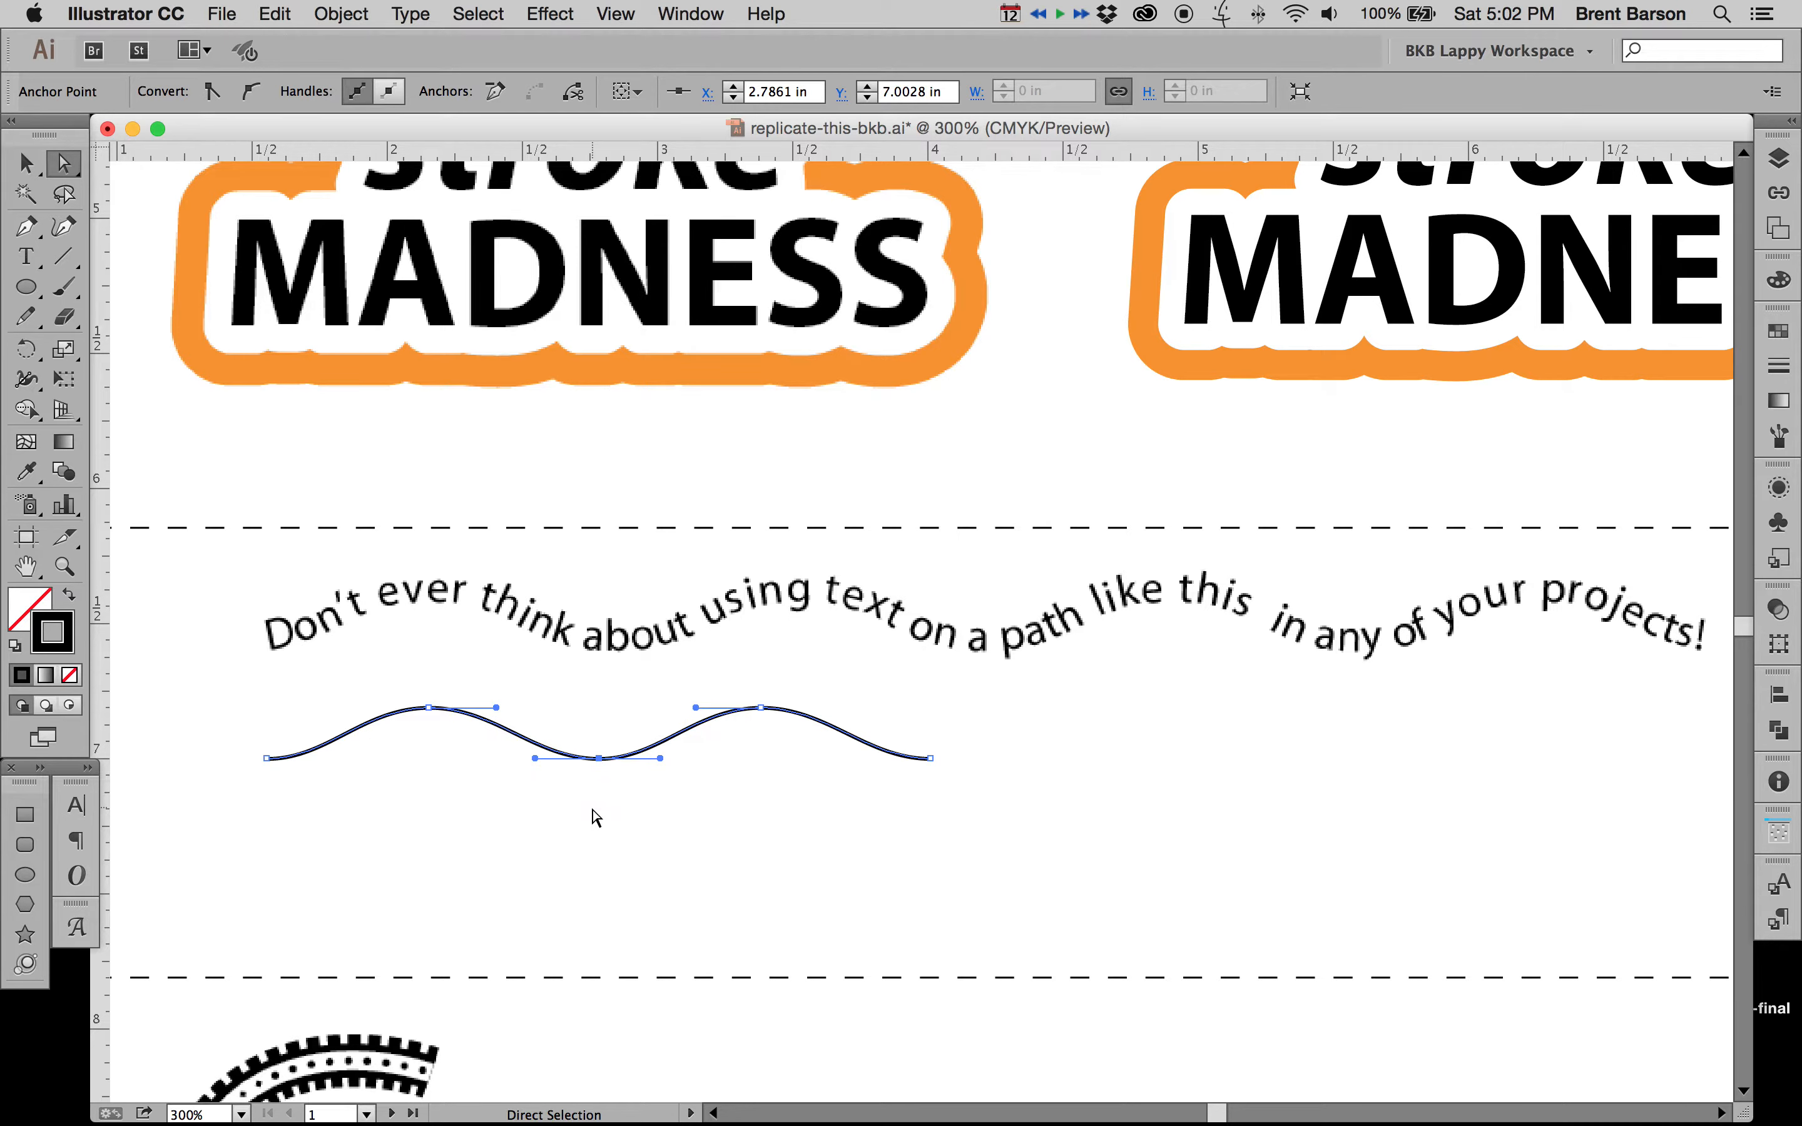
- Duplicate the two-hump path horizontally so the copy starts exactly at the original's end anchor
{"action": "left_click", "coordinate": [800, 807]}
{"action": "key", "text": "v"}
{"action": "scroll", "coordinate": [765, 788], "scroll_direction": "right", "scroll_amount": 2}
{"action": "scroll", "coordinate": [765, 788], "scroll_direction": "down", "scroll_amount": 1}
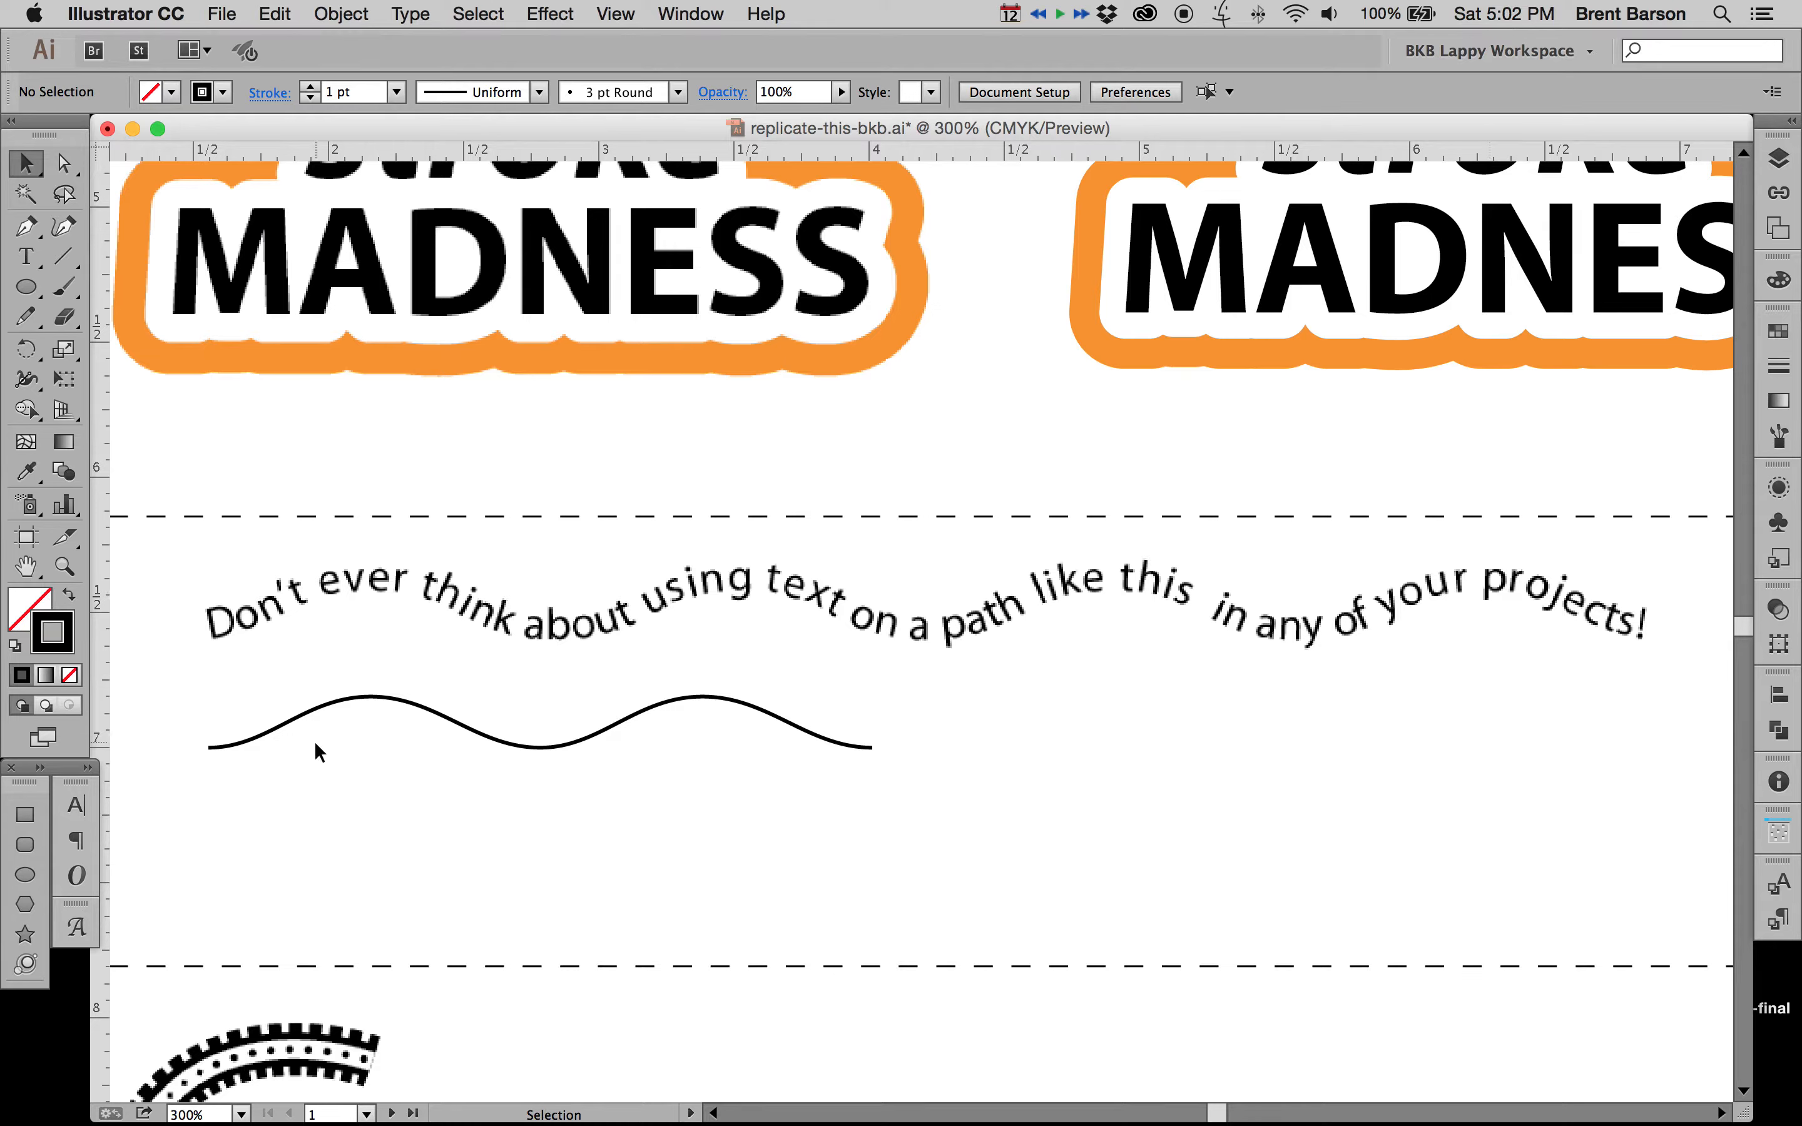
{"action": "left_click", "coordinate": [209, 749]}
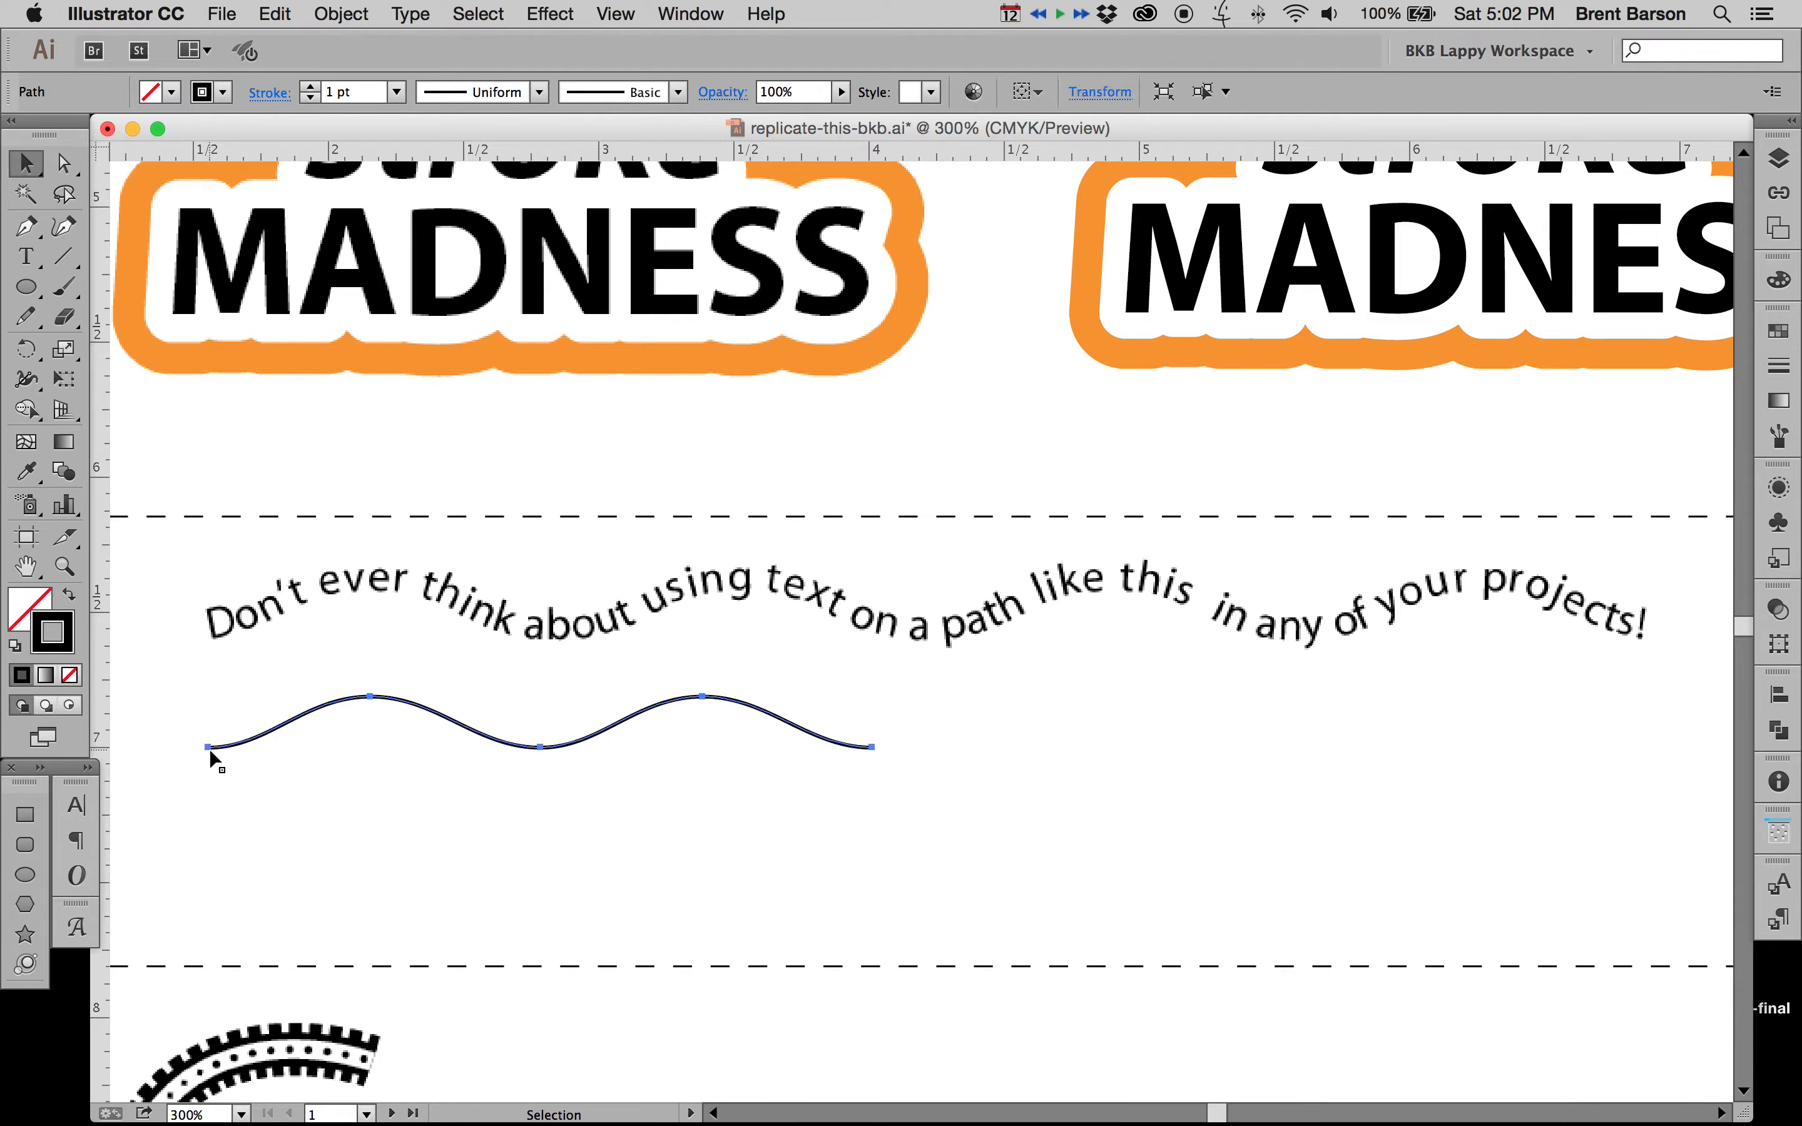
{"action": "left_click_drag", "start_coordinate": [207, 747], "coordinate": [873, 749]}
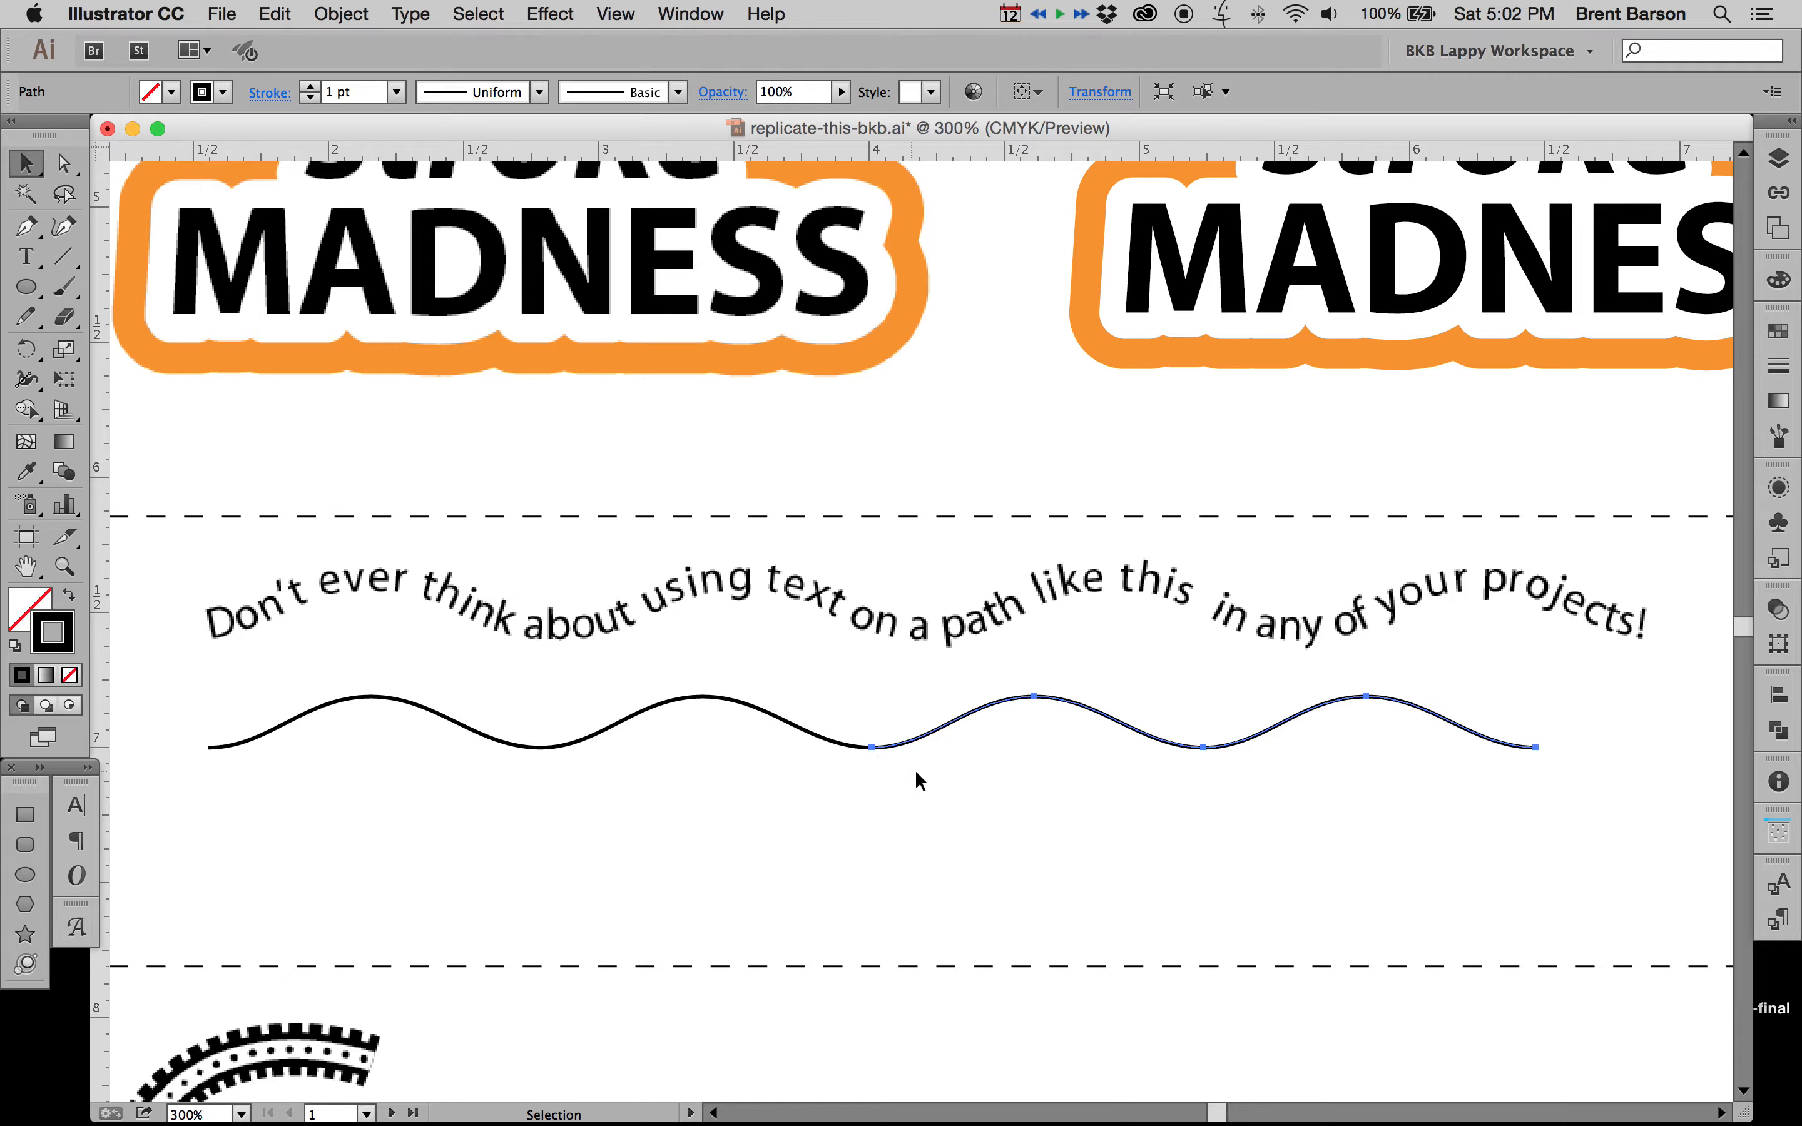
- Join the overlapping anchors between the two double waves into a single four-hump path and deselect it
{"action": "key", "text": "a"}
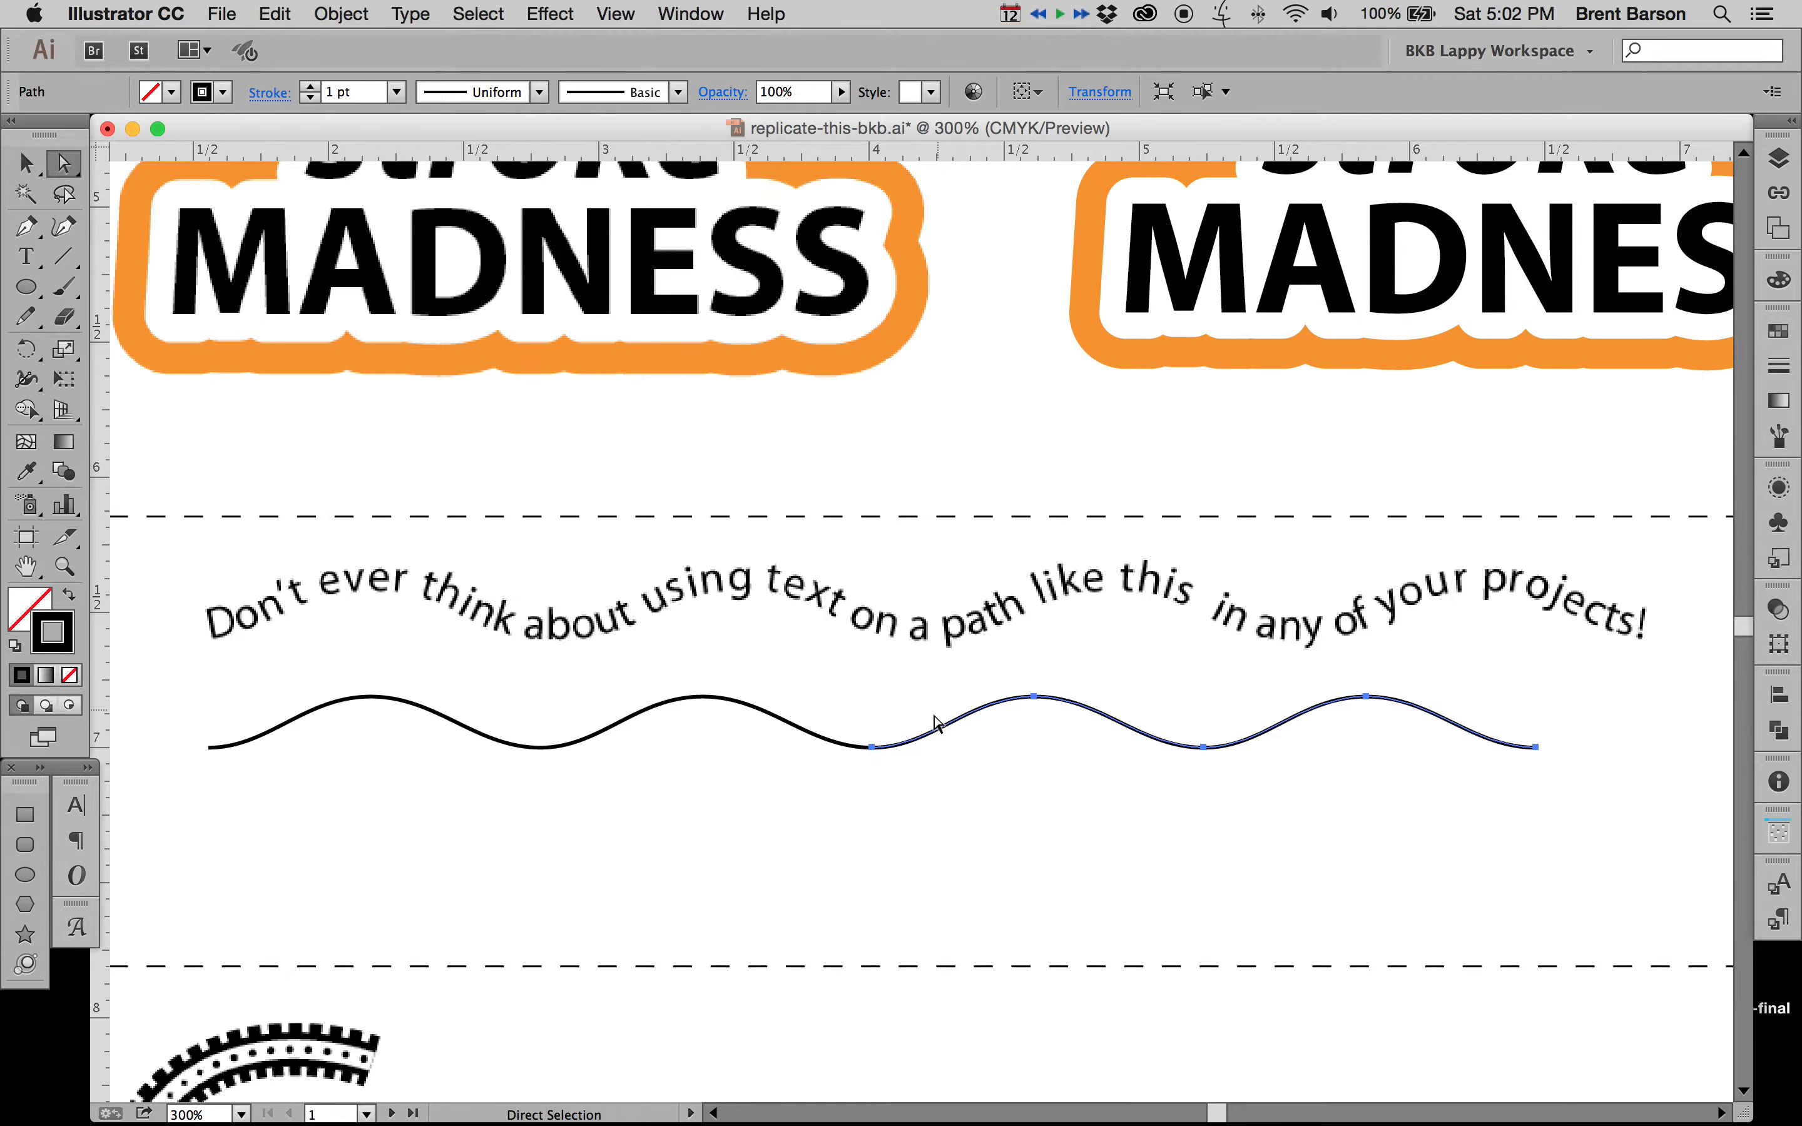
{"action": "left_click_drag", "start_coordinate": [911, 776], "coordinate": [849, 735]}
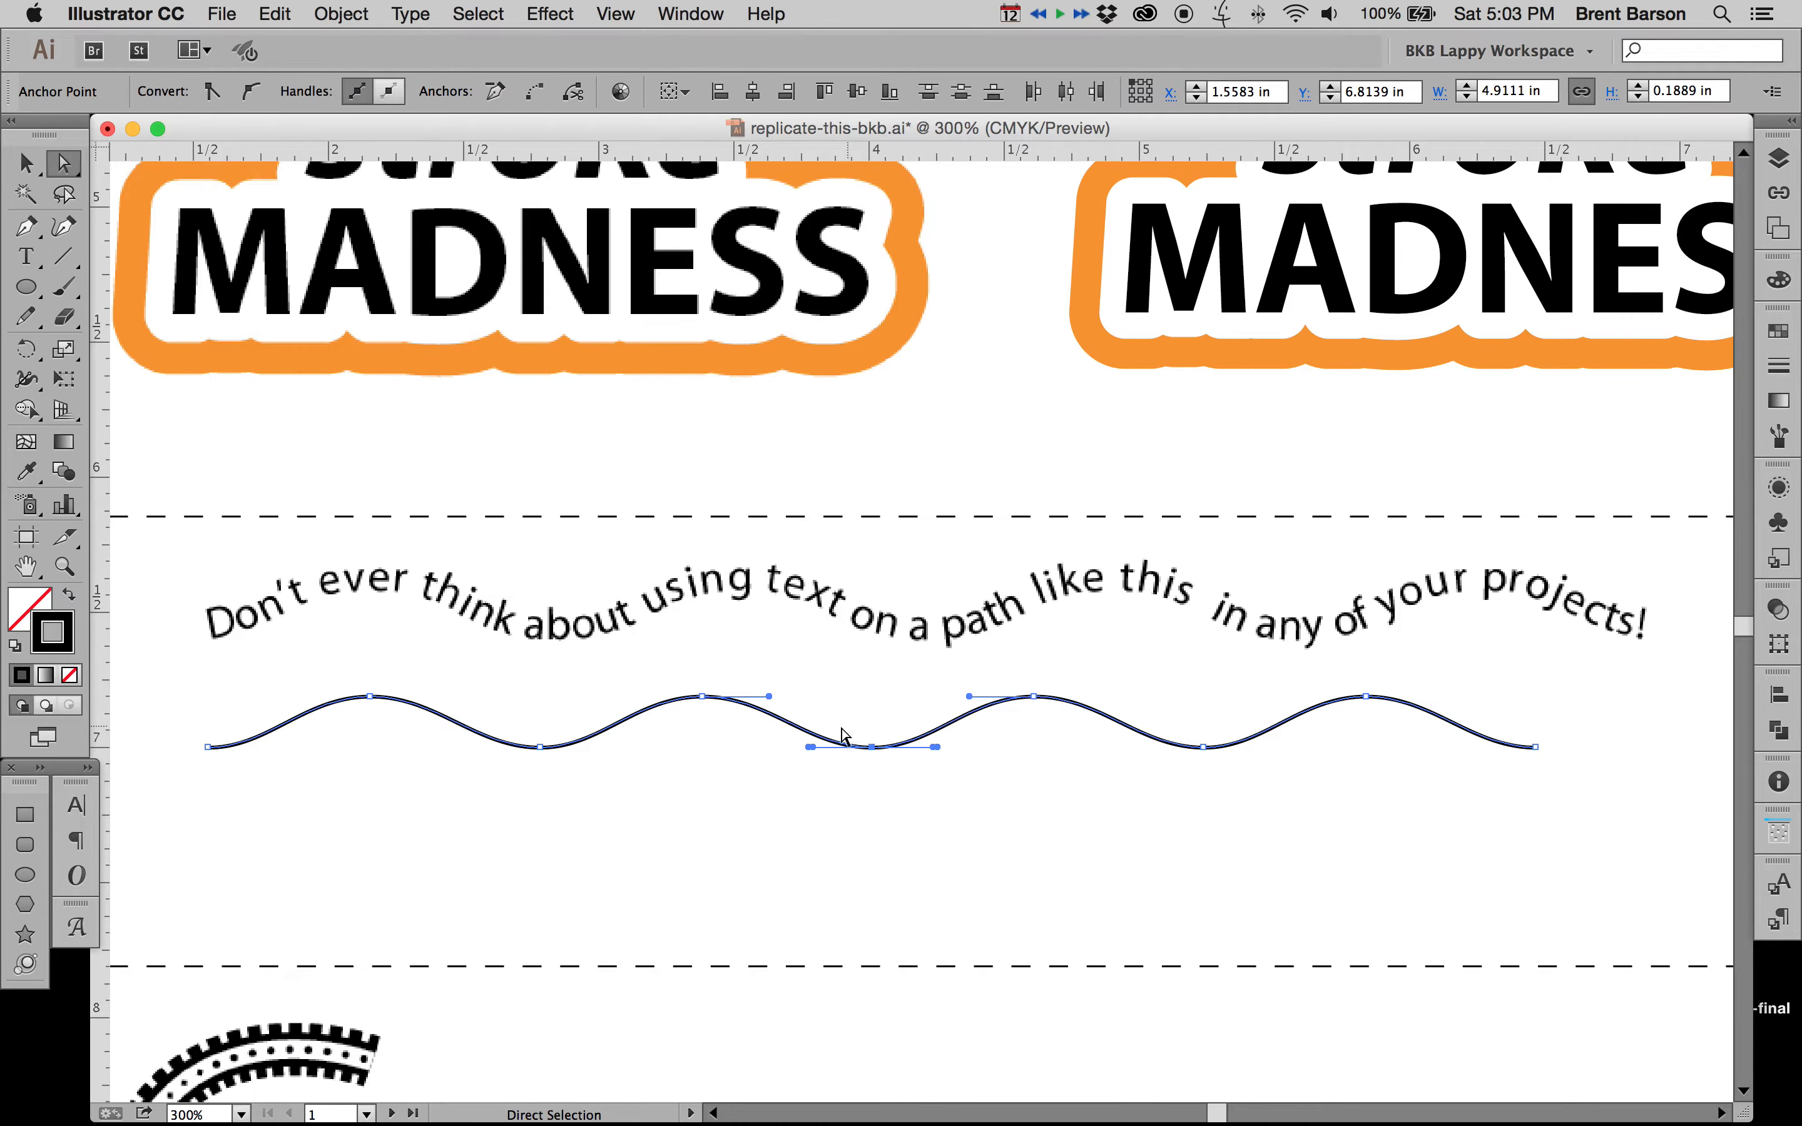
{"action": "left_click", "coordinate": [341, 13]}
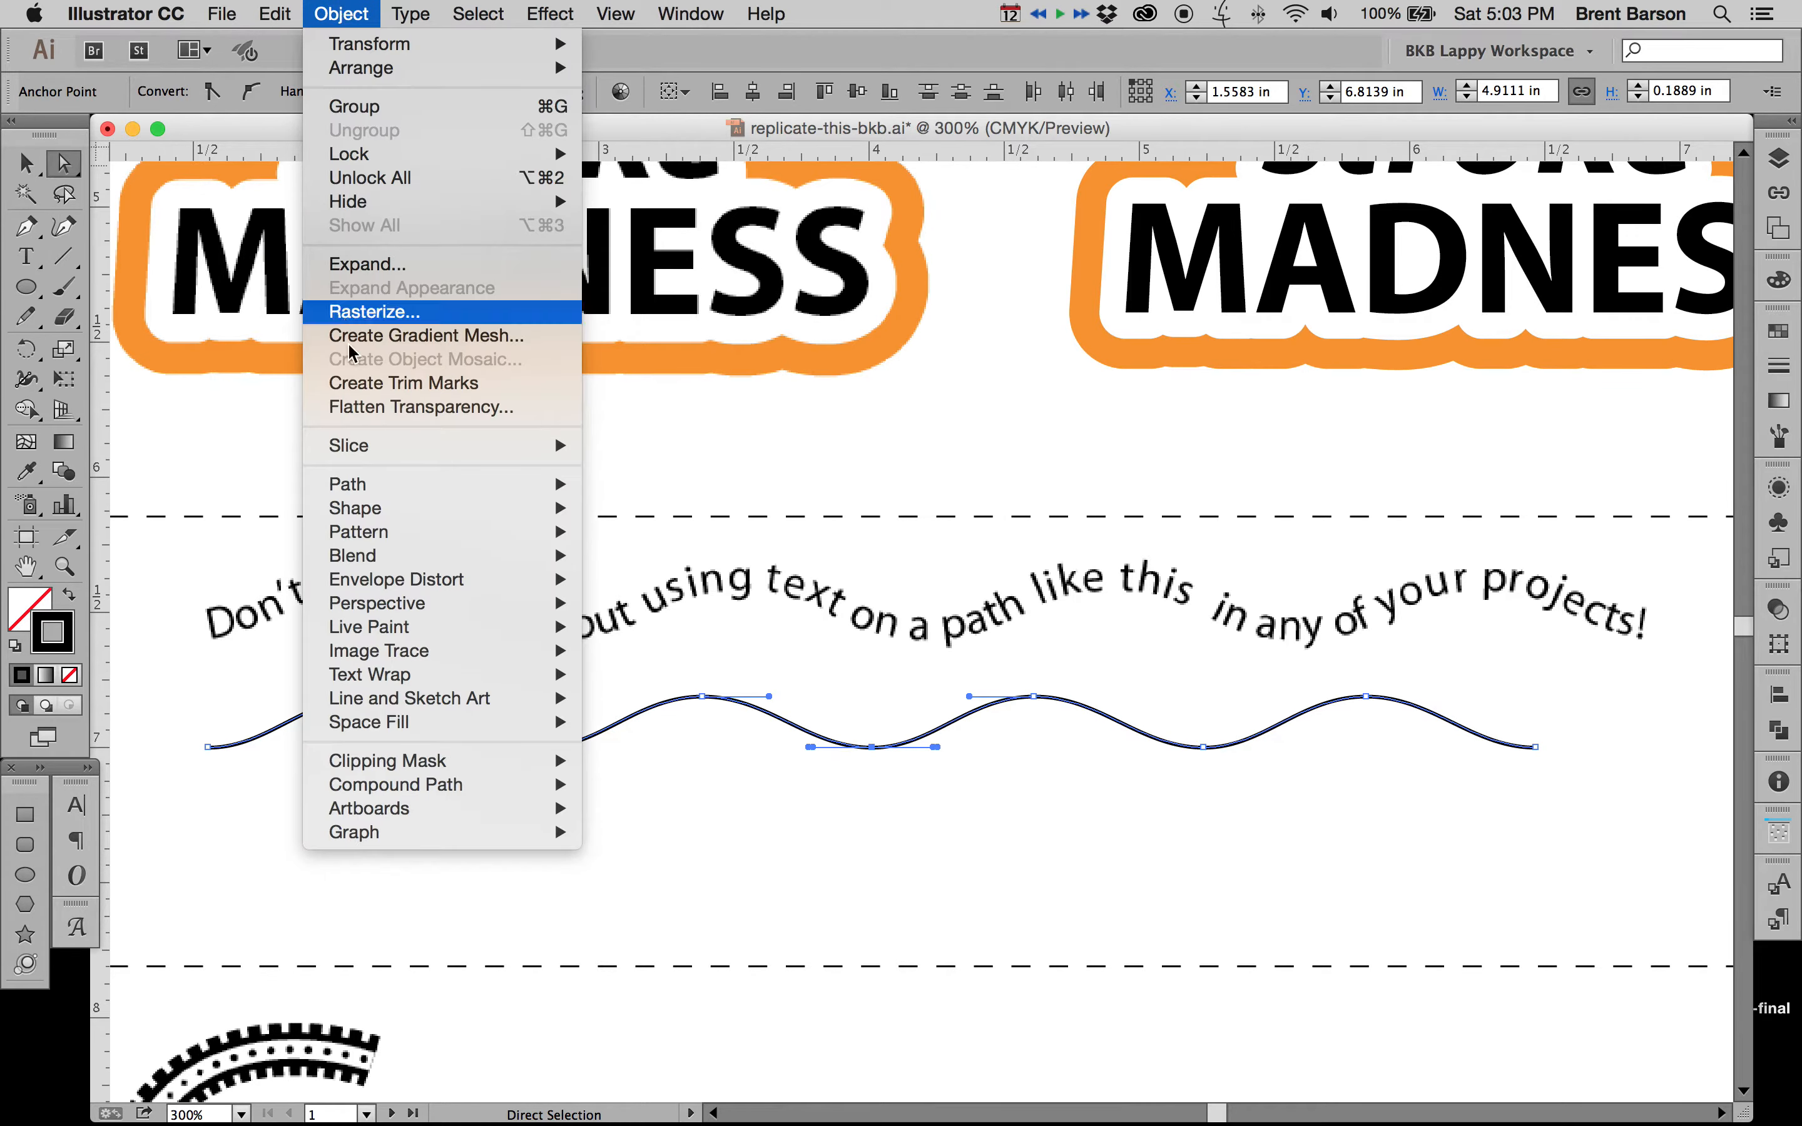
{"action": "mouse_move", "coordinate": [418, 484]}
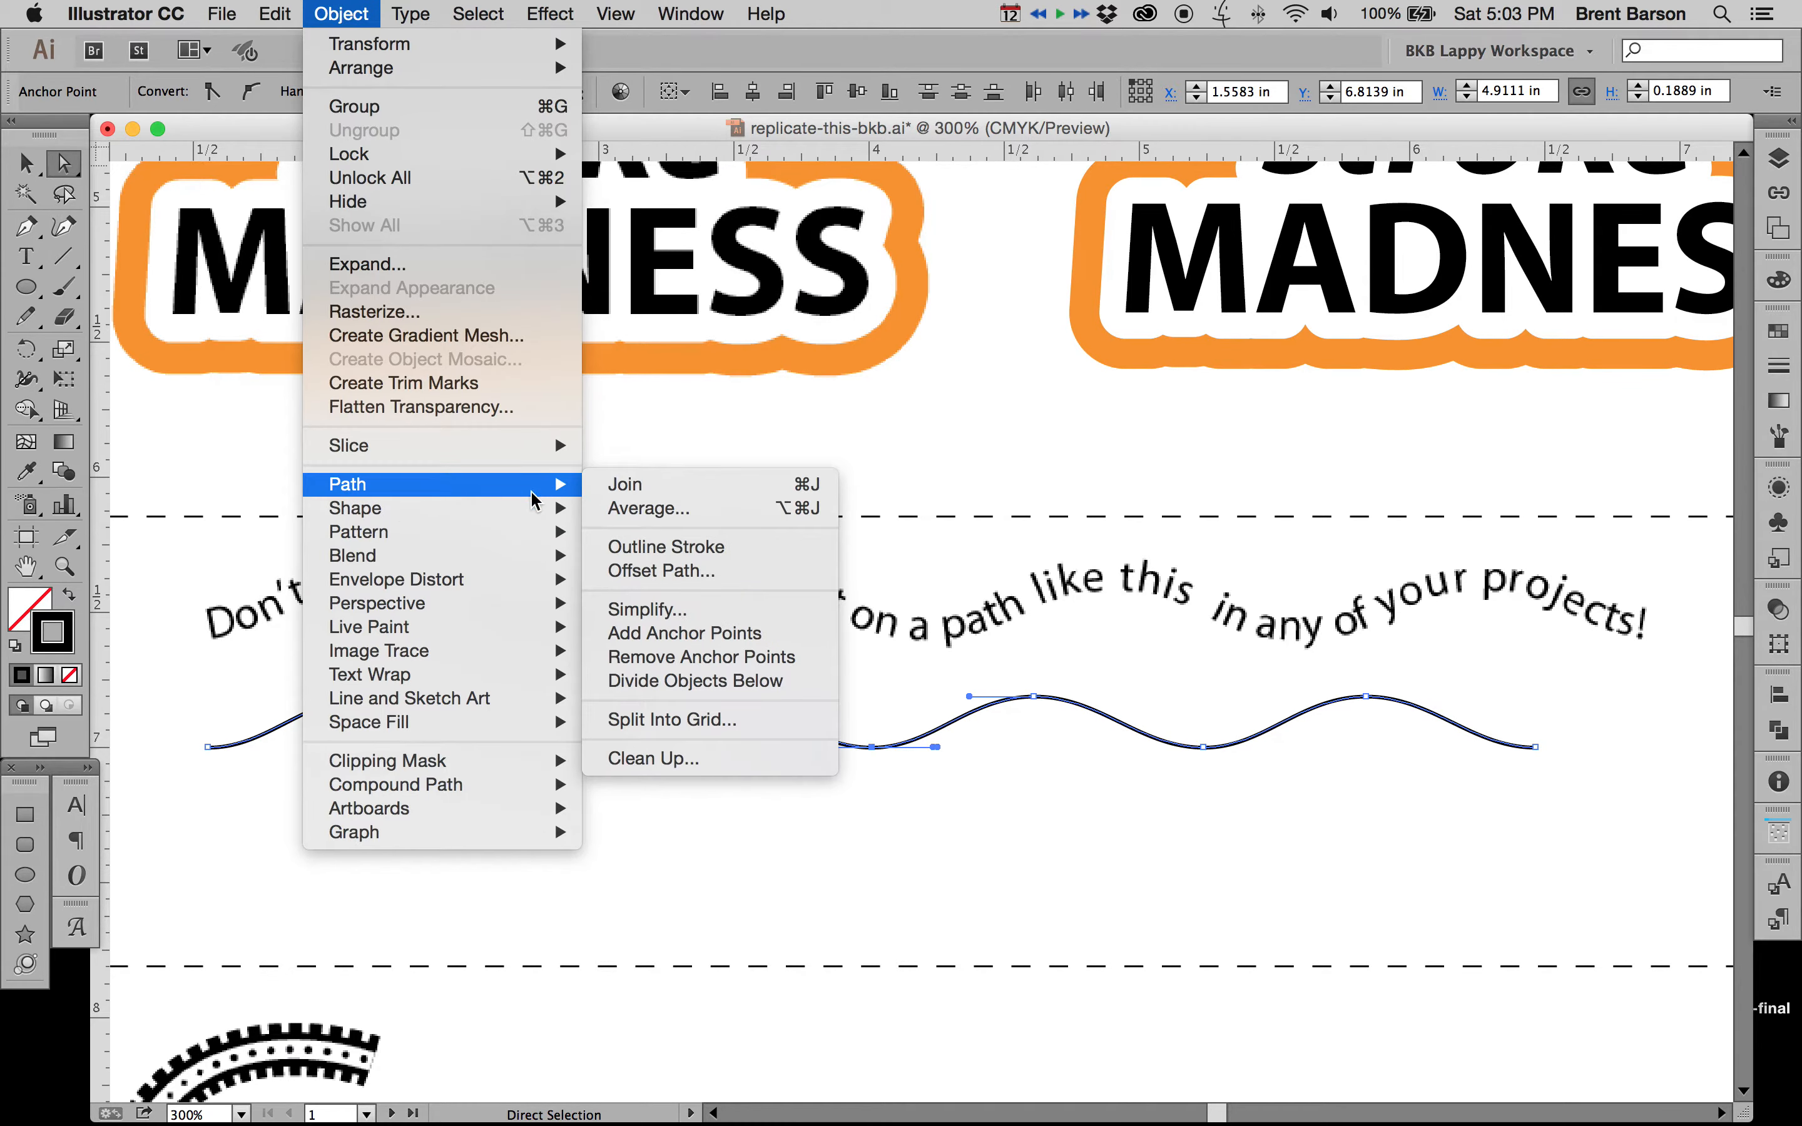
{"action": "left_click", "coordinate": [681, 491]}
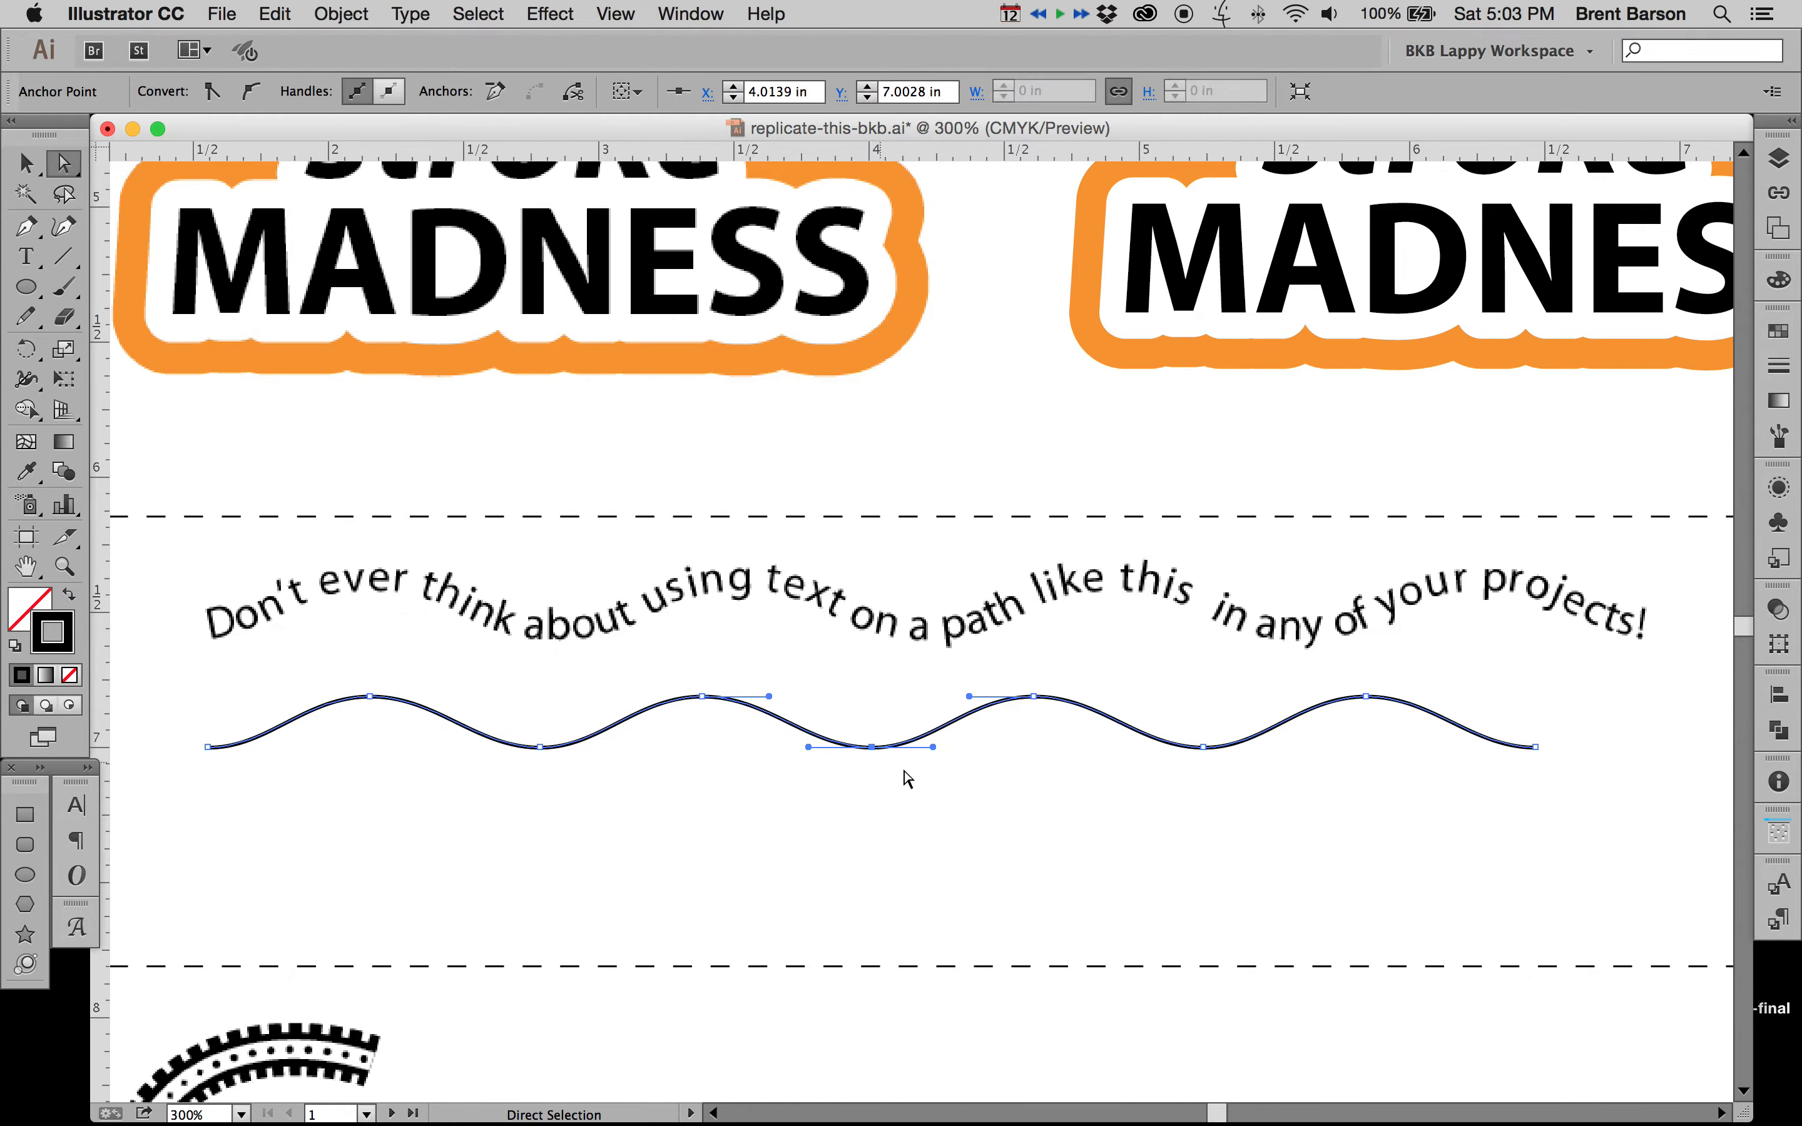
{"action": "key", "text": "v"}
{"action": "left_click", "coordinate": [1033, 777]}
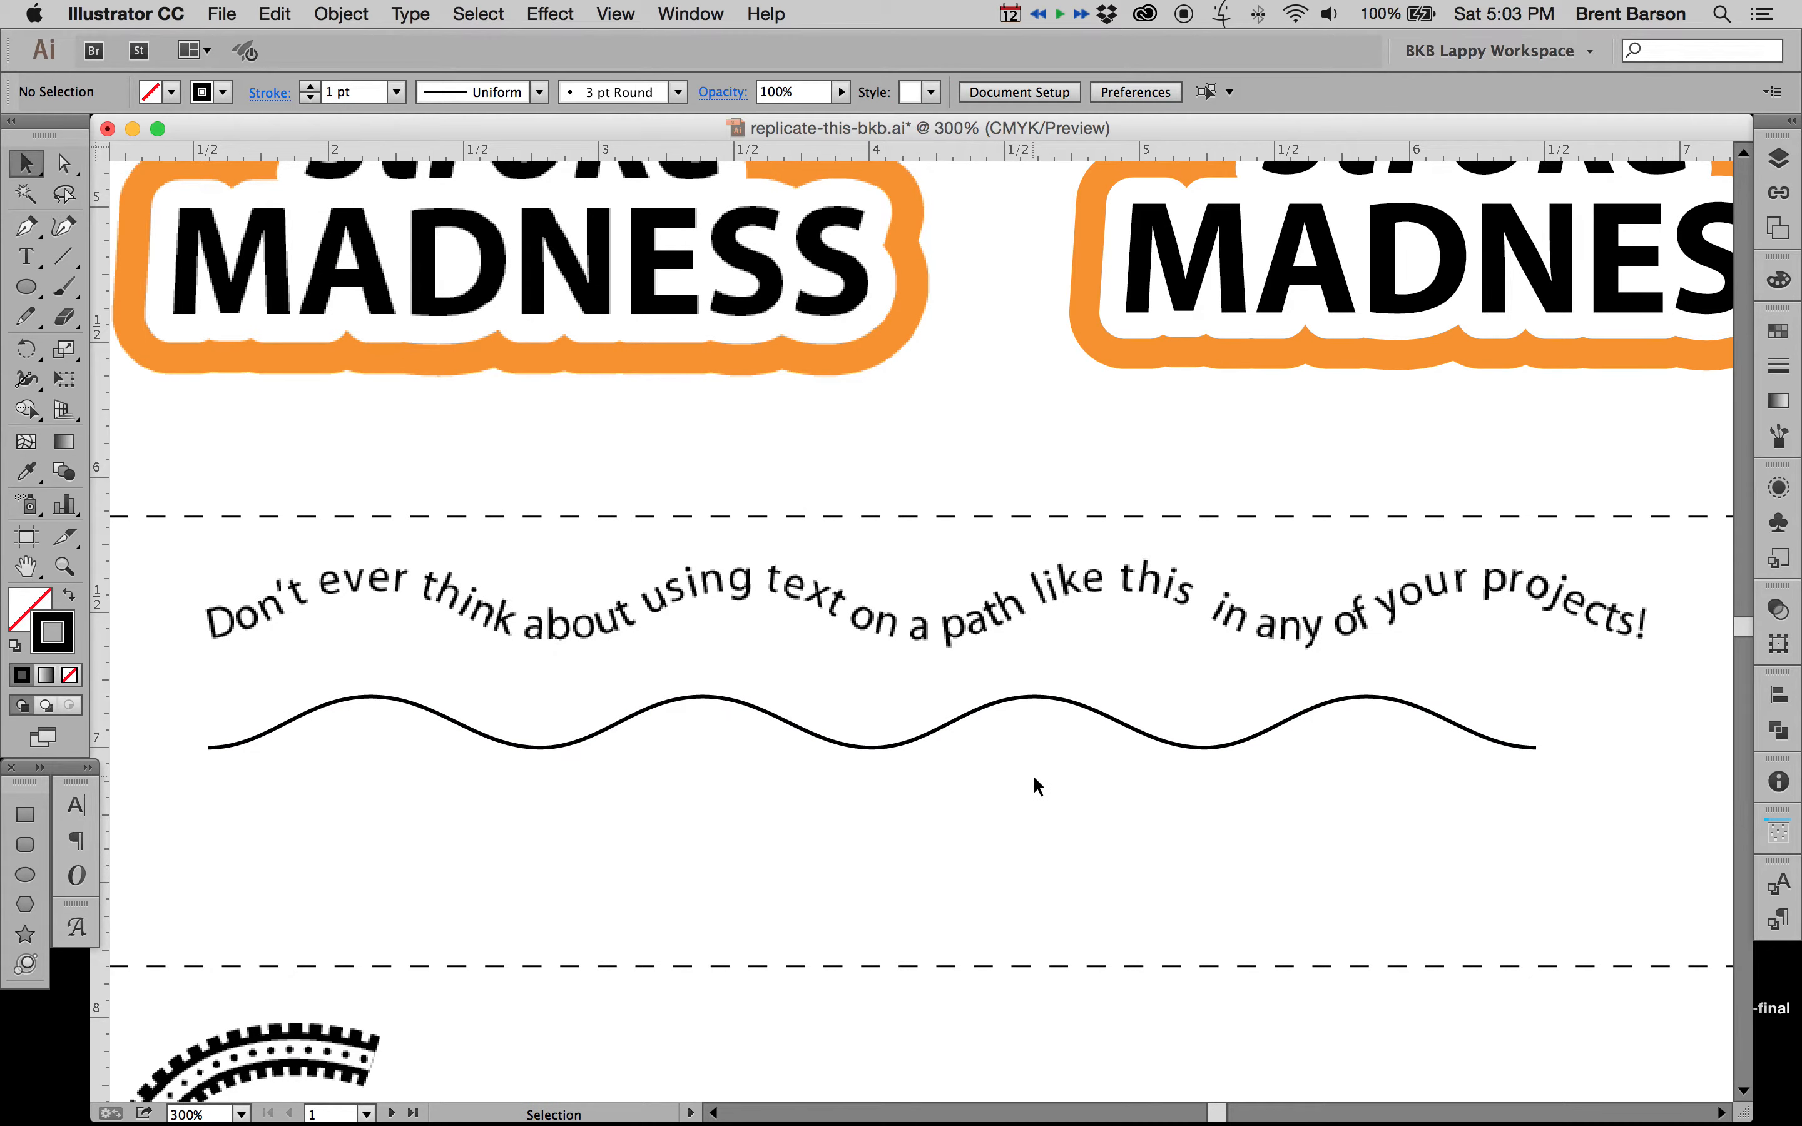
- Stretch the wavy path horizontally with Free Transform to match the sample text's width, and move it farther below the text
{"action": "left_click", "coordinate": [1025, 701]}
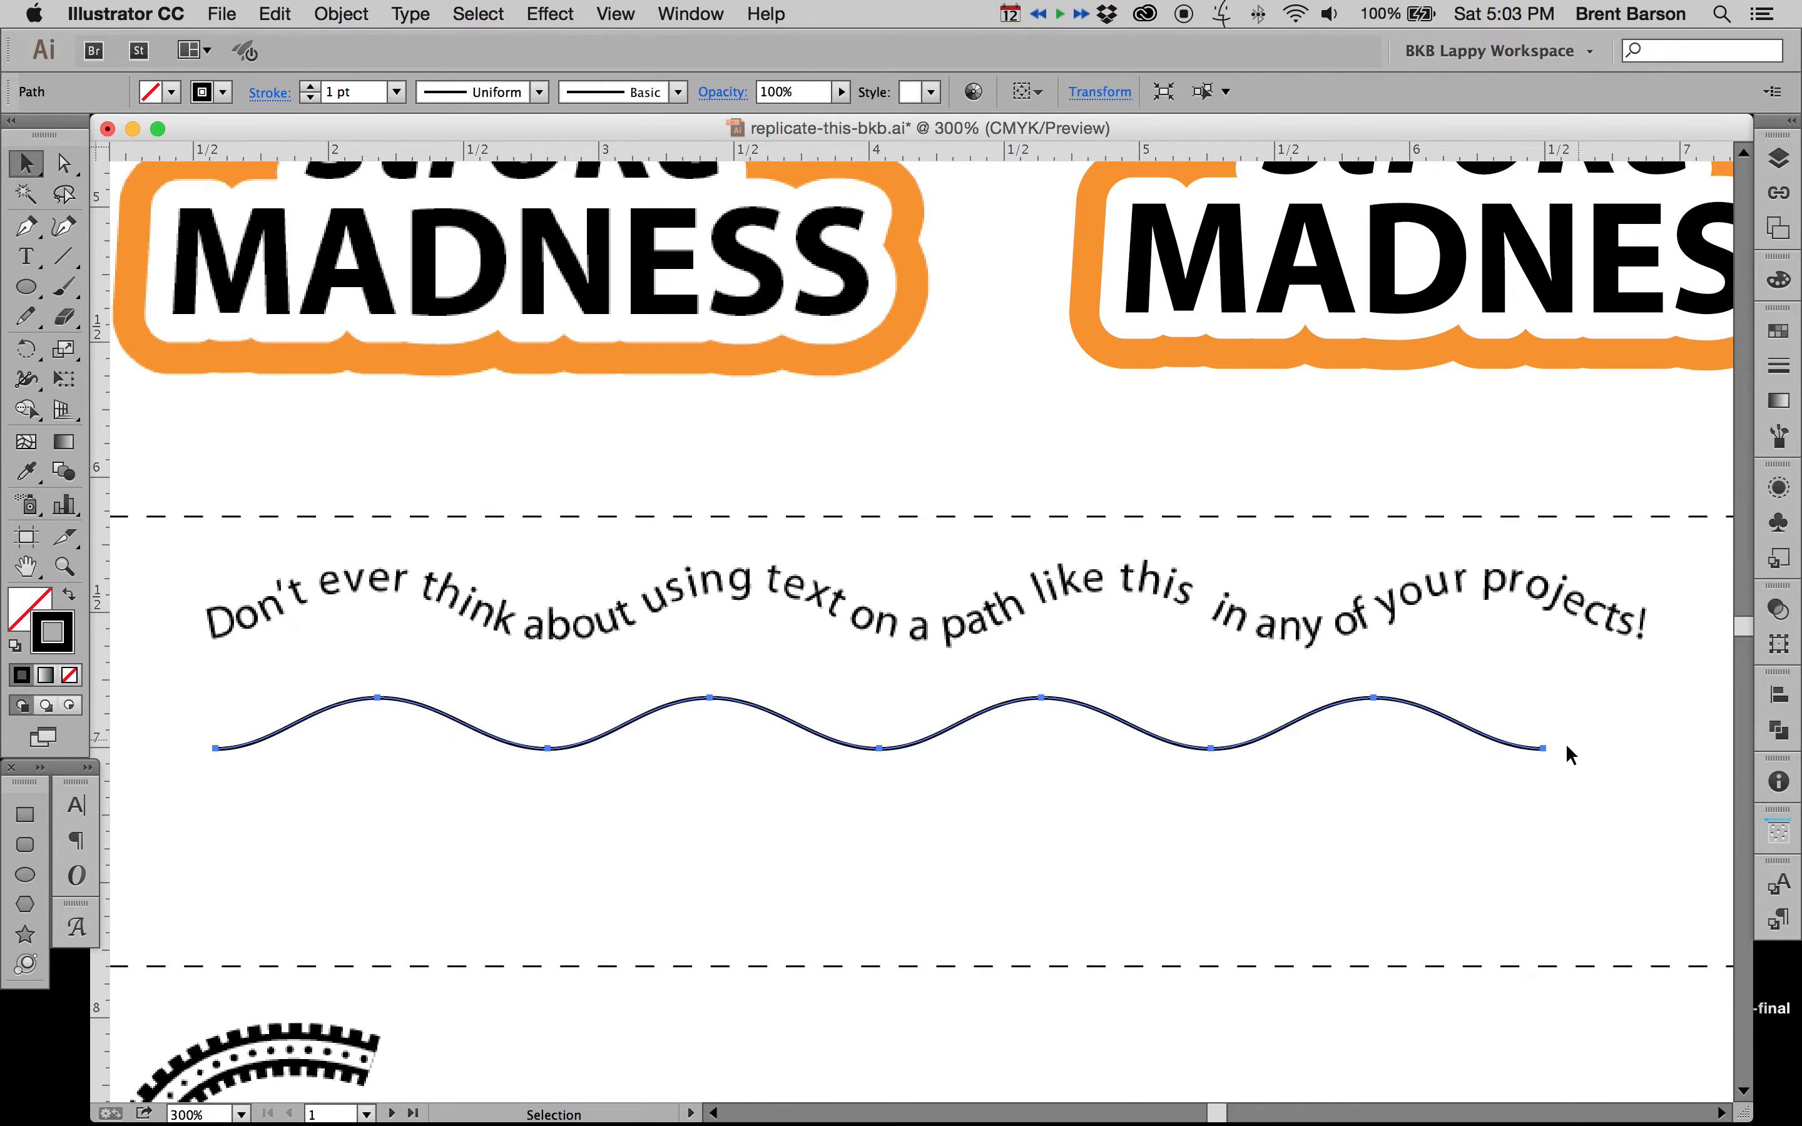
{"action": "left_click", "coordinate": [64, 380]}
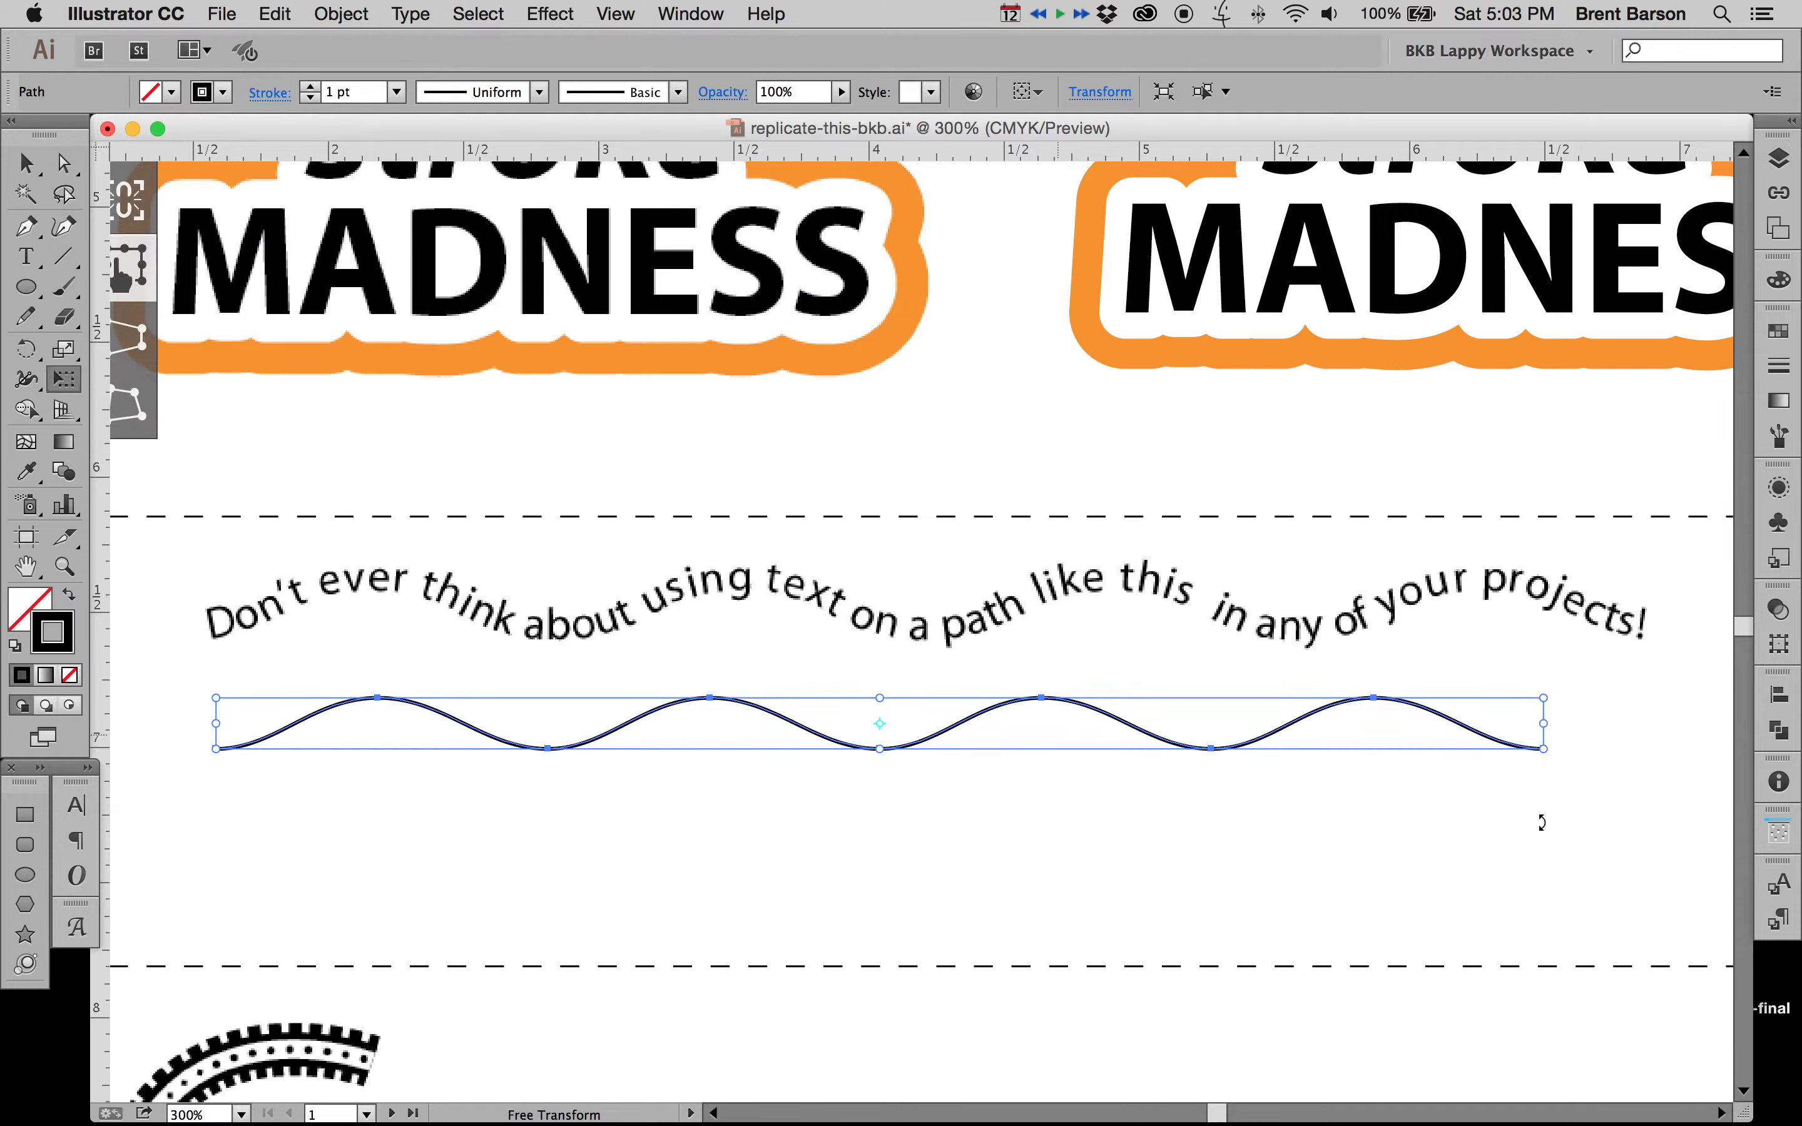
{"action": "left_click_drag", "start_coordinate": [1541, 723], "coordinate": [1647, 721]}
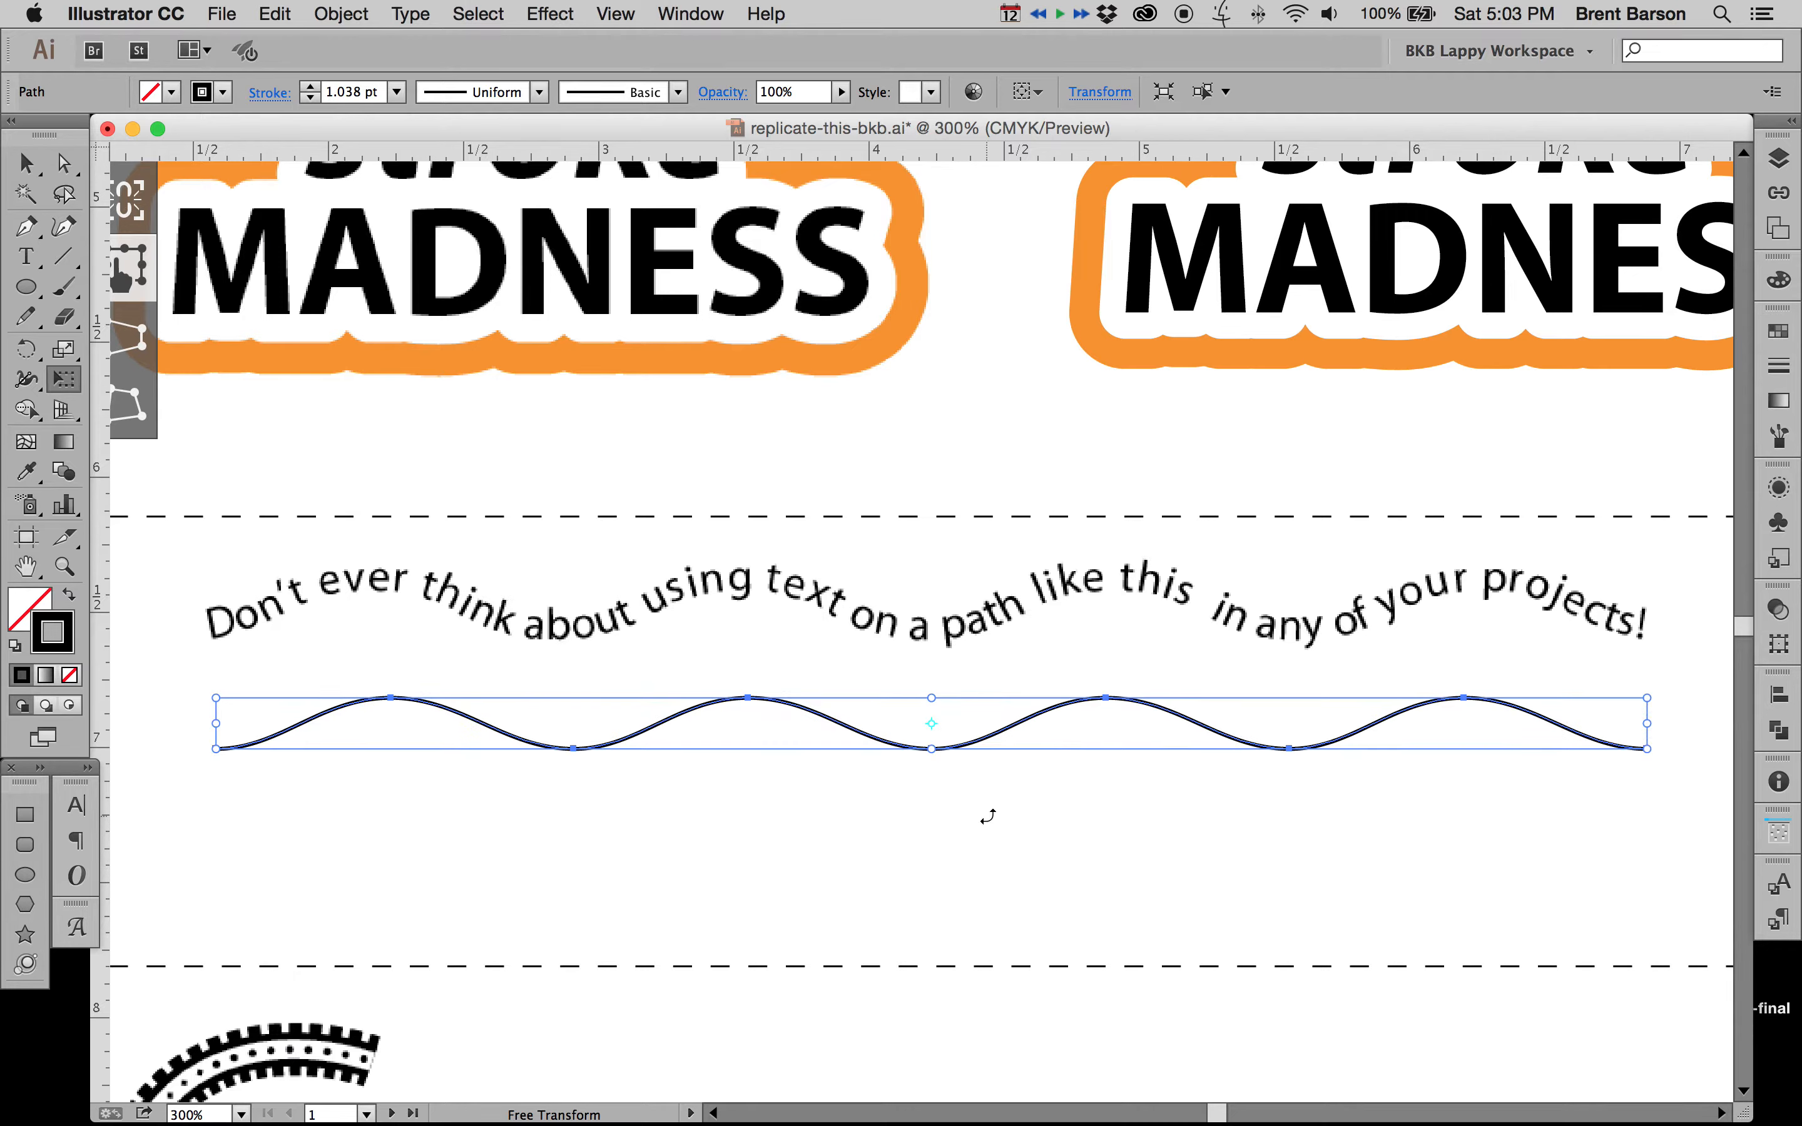
{"action": "key", "text": "v"}
{"action": "left_click_drag", "start_coordinate": [748, 701], "coordinate": [741, 760]}
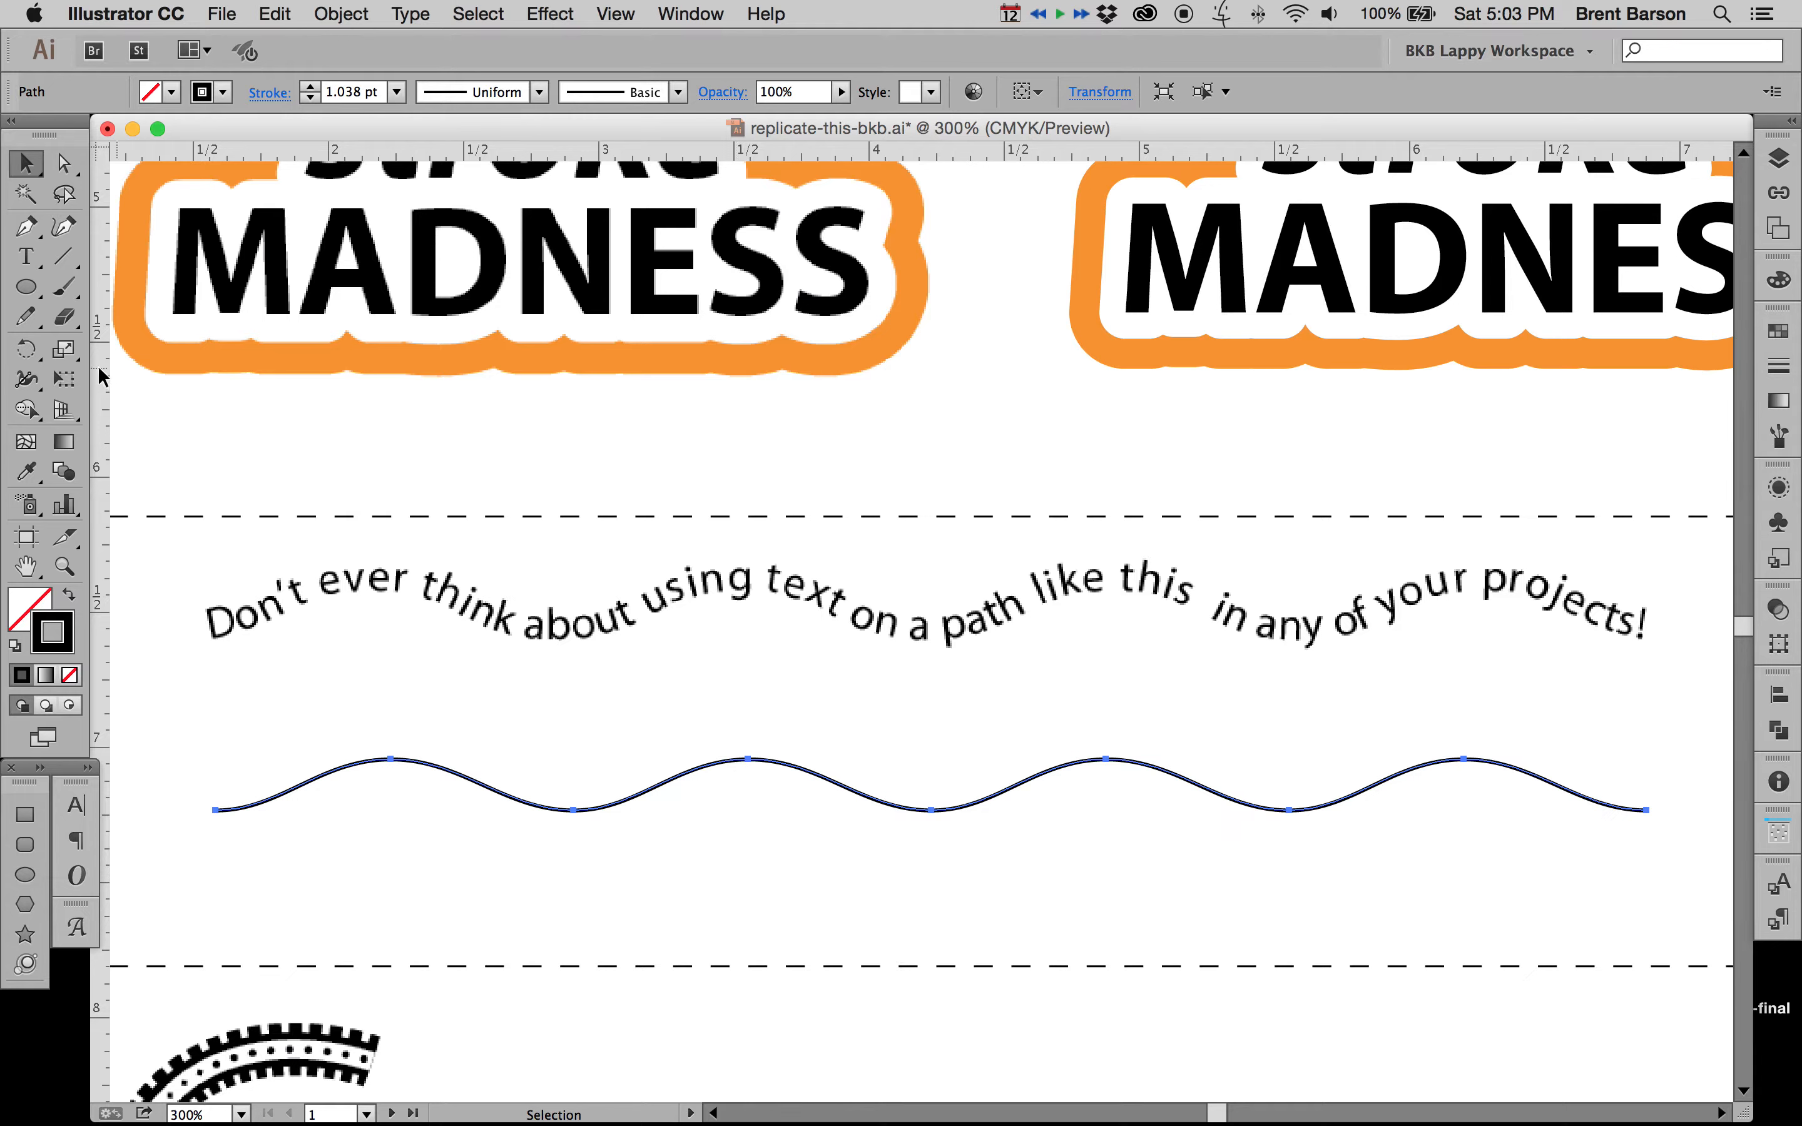
- Convert the four-hump wavy path into an empty text path with the Type on a Path tool, and leave text editing
{"action": "left_click", "coordinate": [38, 258]}
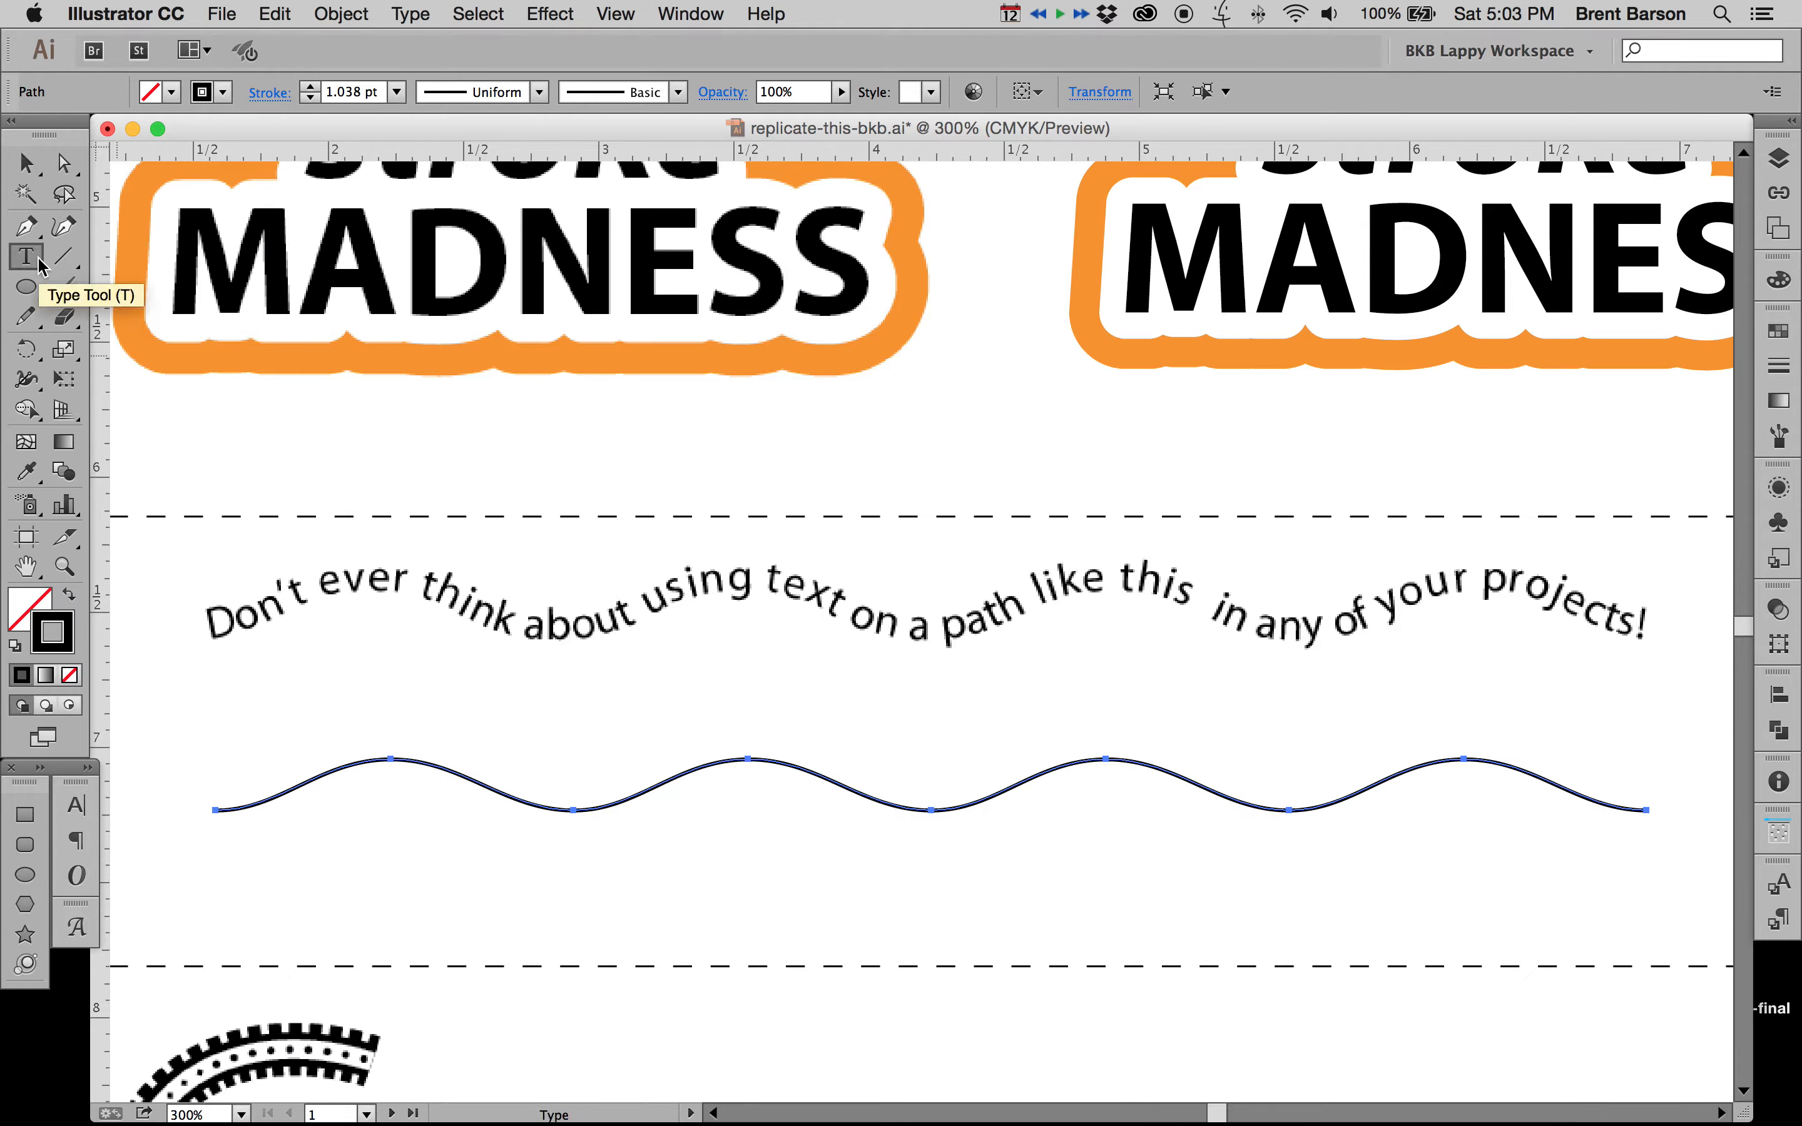
{"action": "left_click", "coordinate": [33, 265]}
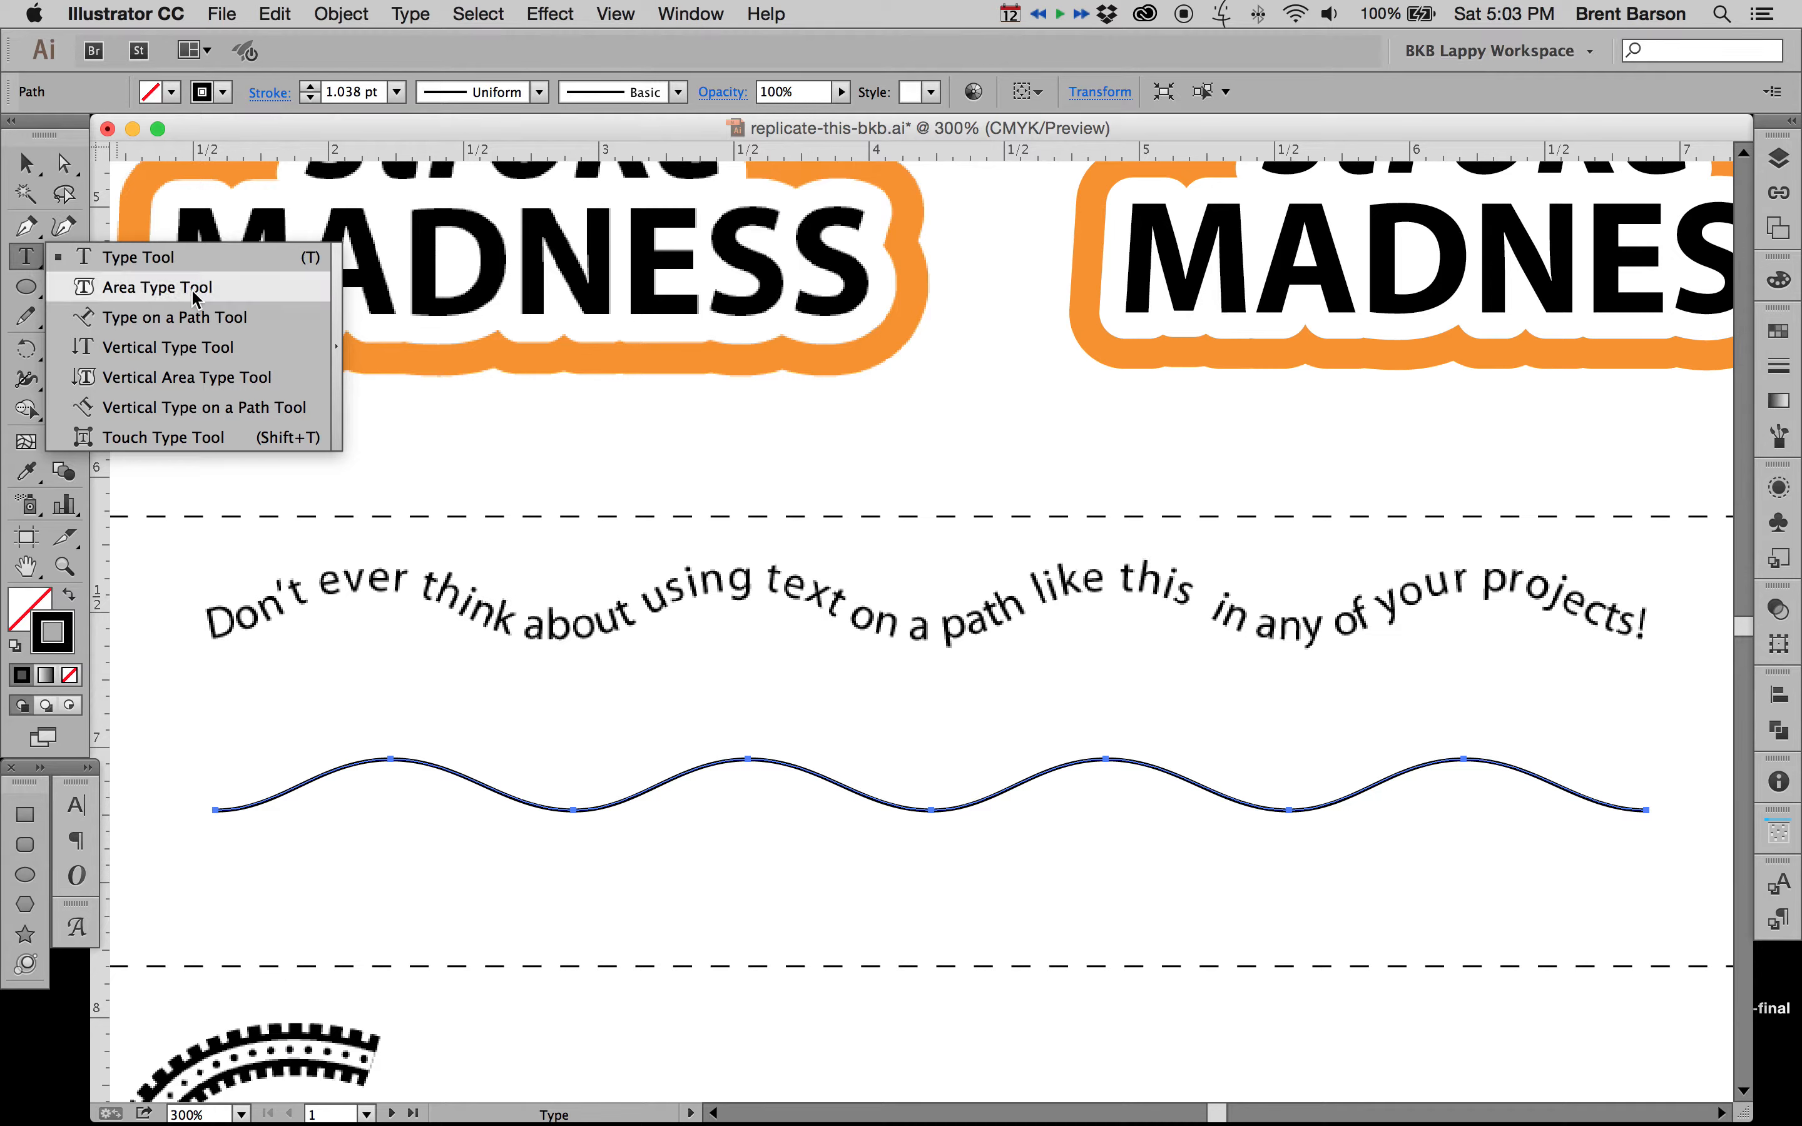
{"action": "left_click", "coordinate": [126, 321]}
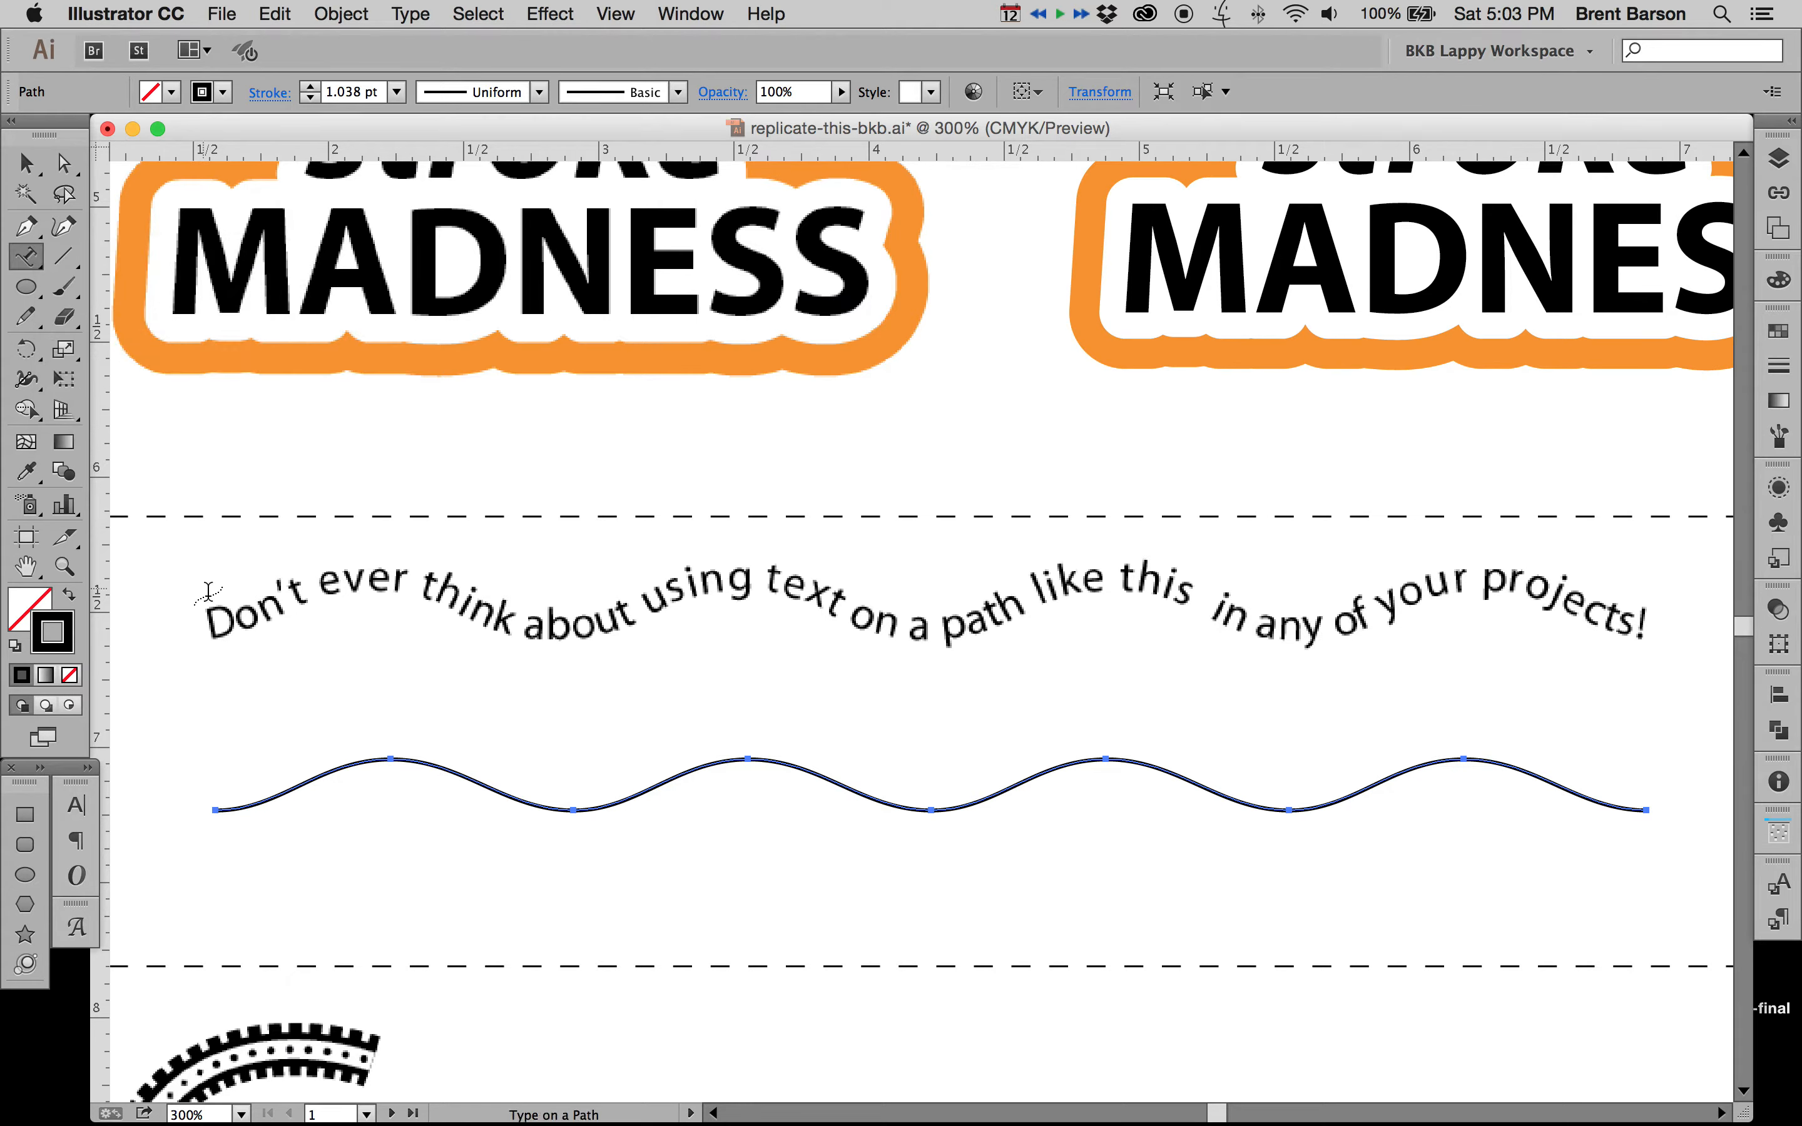
{"action": "left_click", "coordinate": [230, 804]}
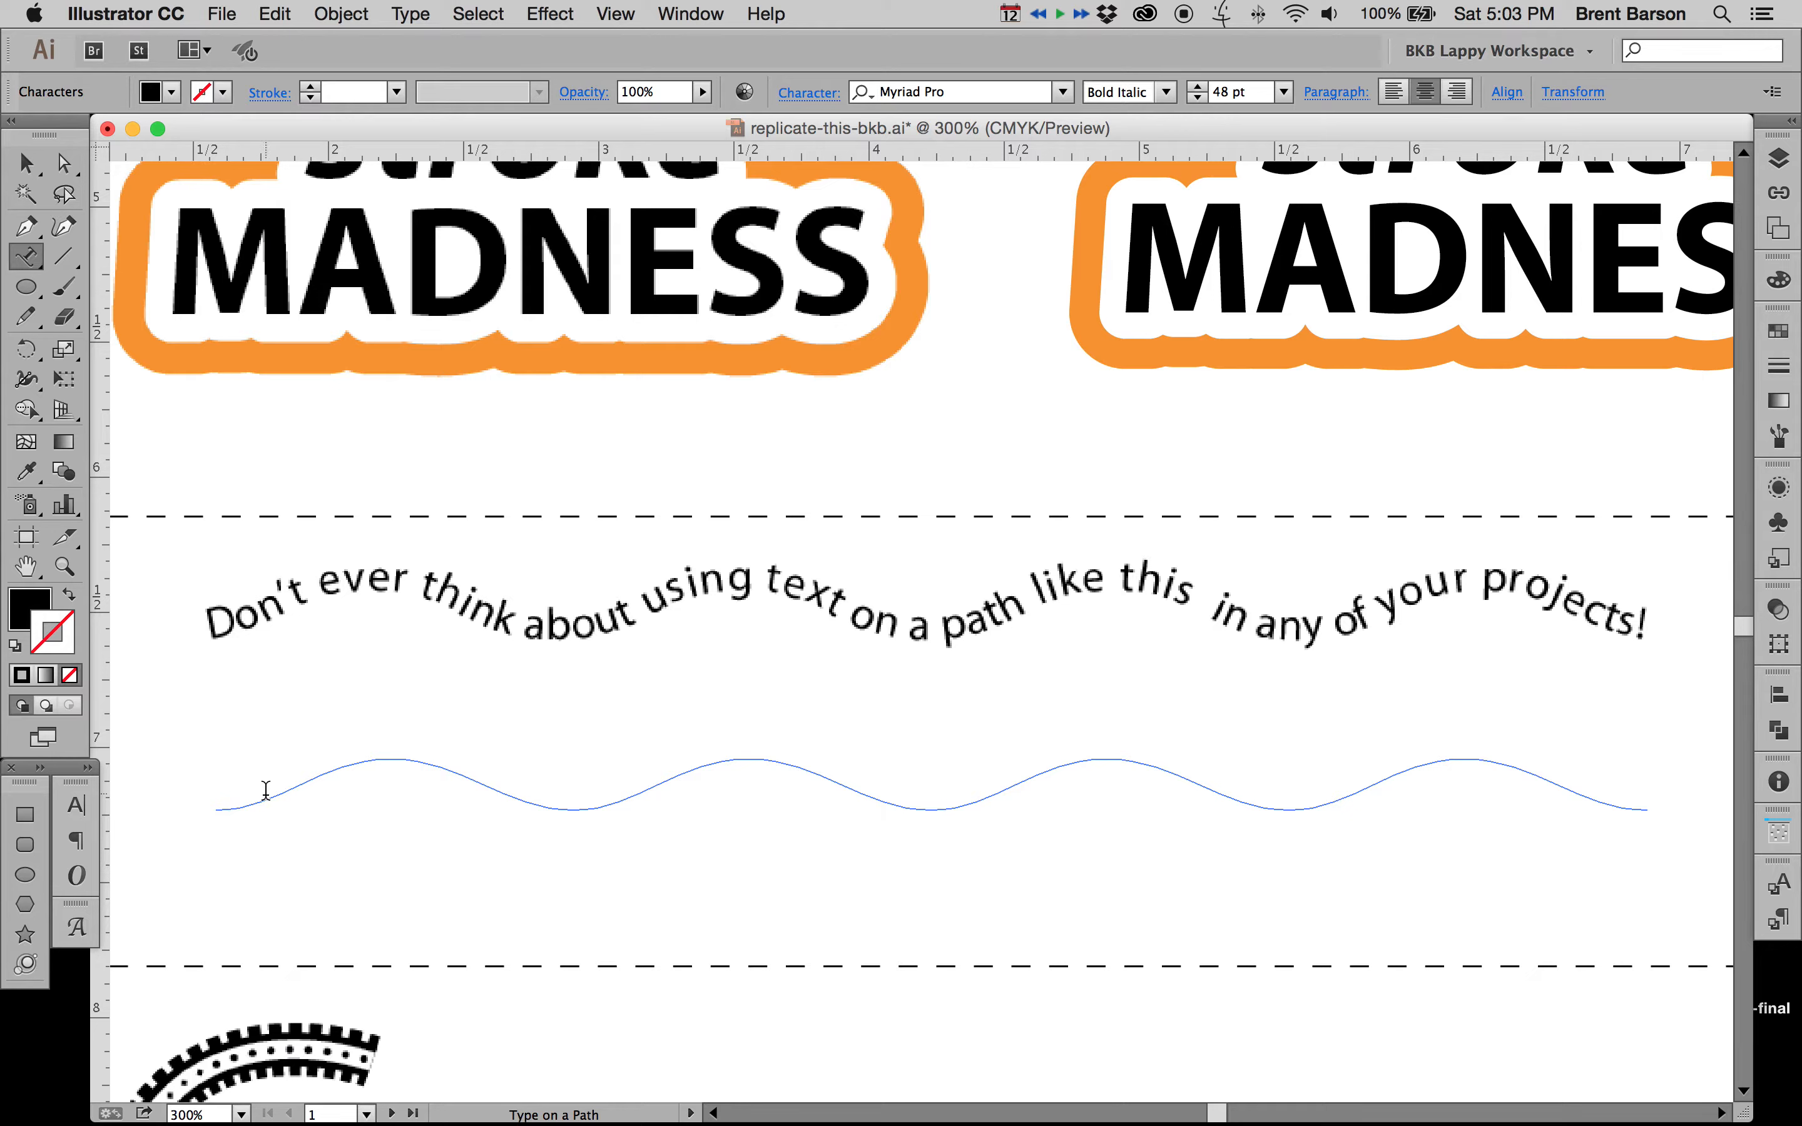
{"action": "left_click", "coordinate": [26, 164]}
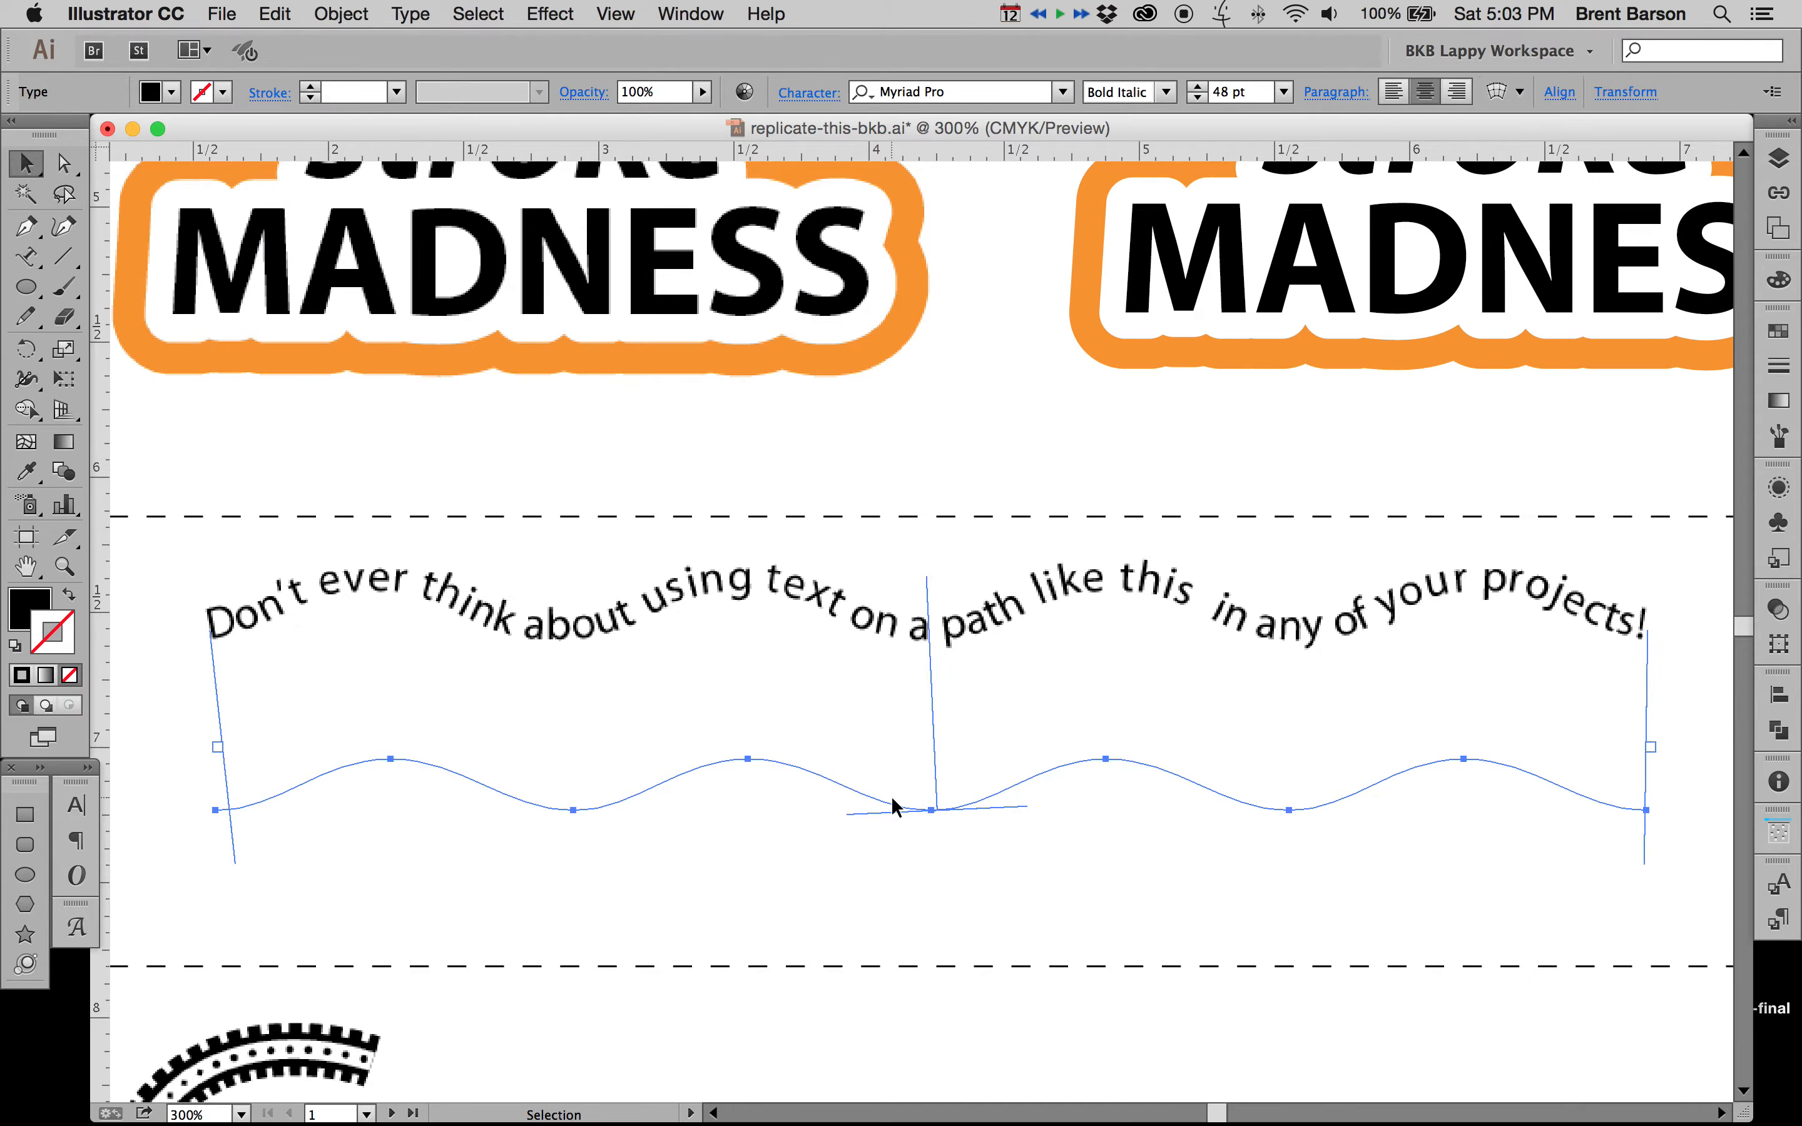
- Resume text editing on the wavy path, open the Character settings, and enter the trial text "Test te" along it
{"action": "left_click", "coordinate": [226, 779]}
{"action": "key", "text": "t"}
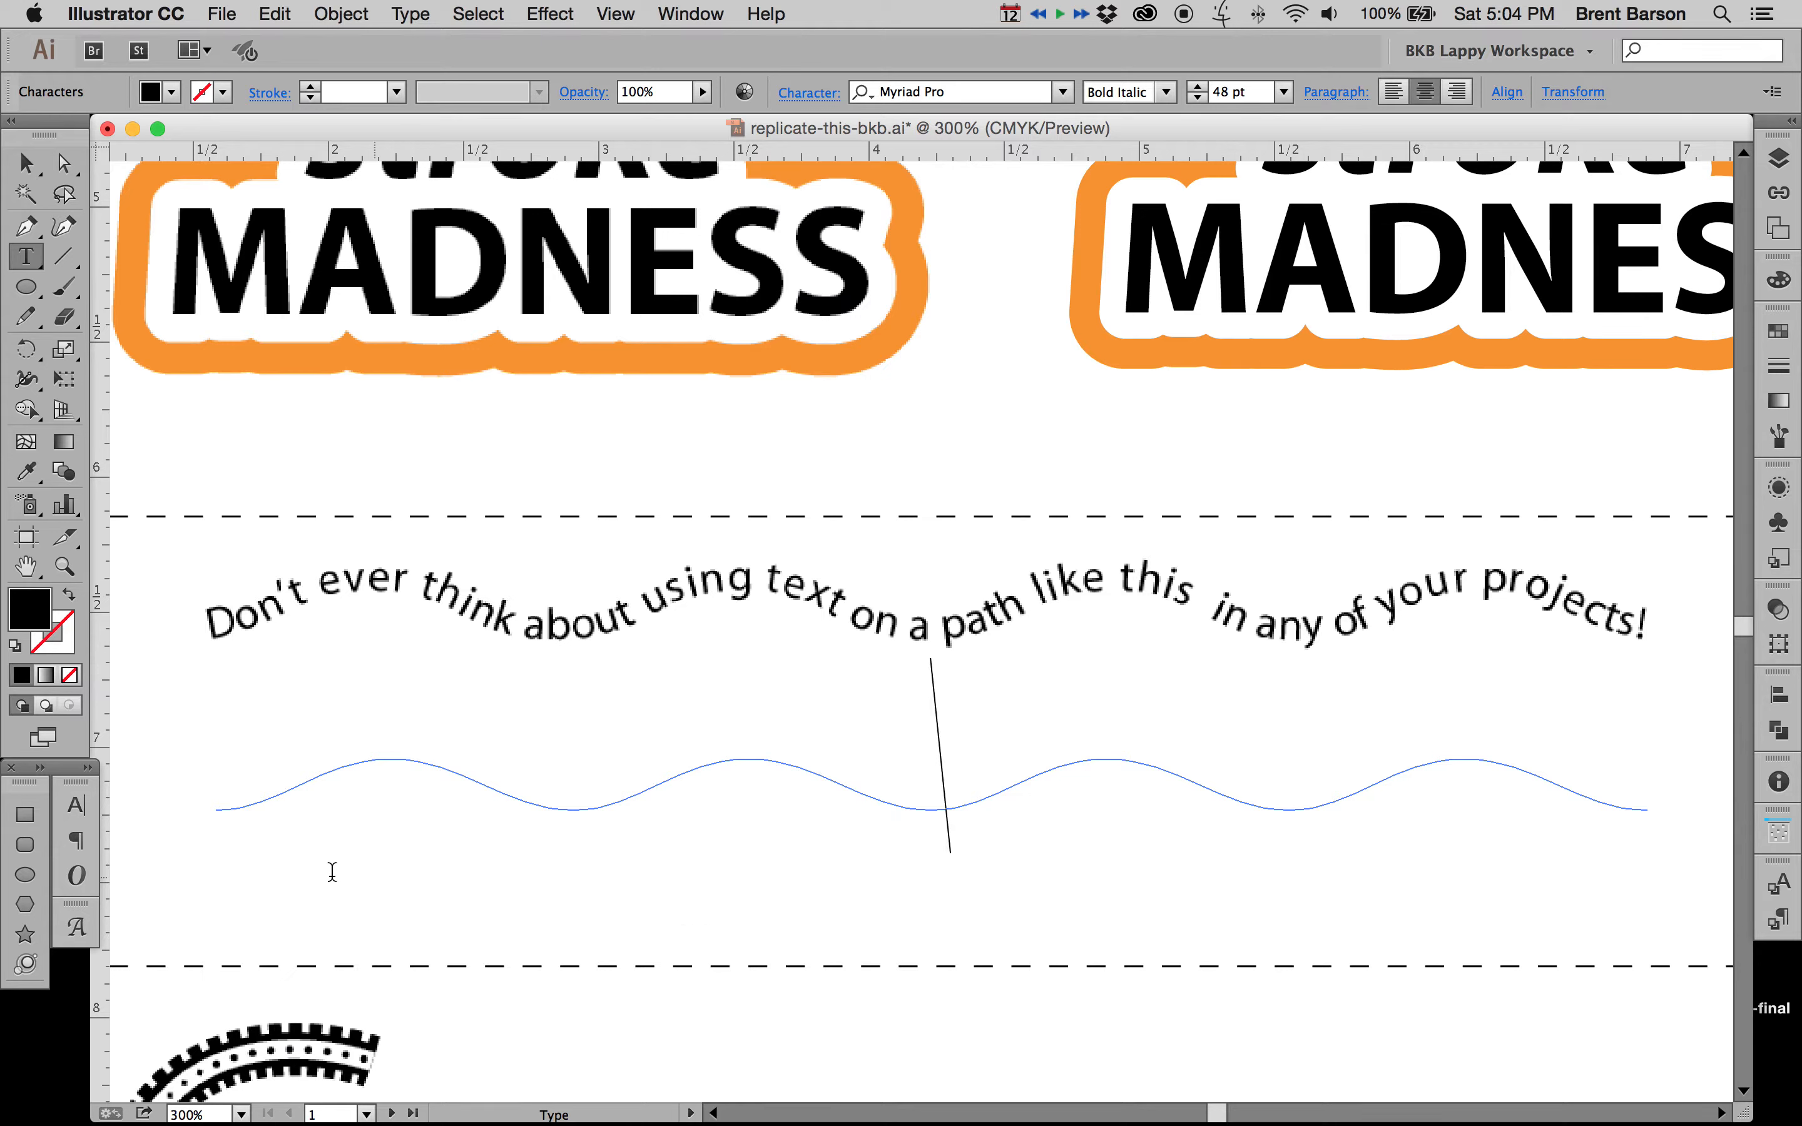
{"action": "left_click", "coordinate": [78, 808]}
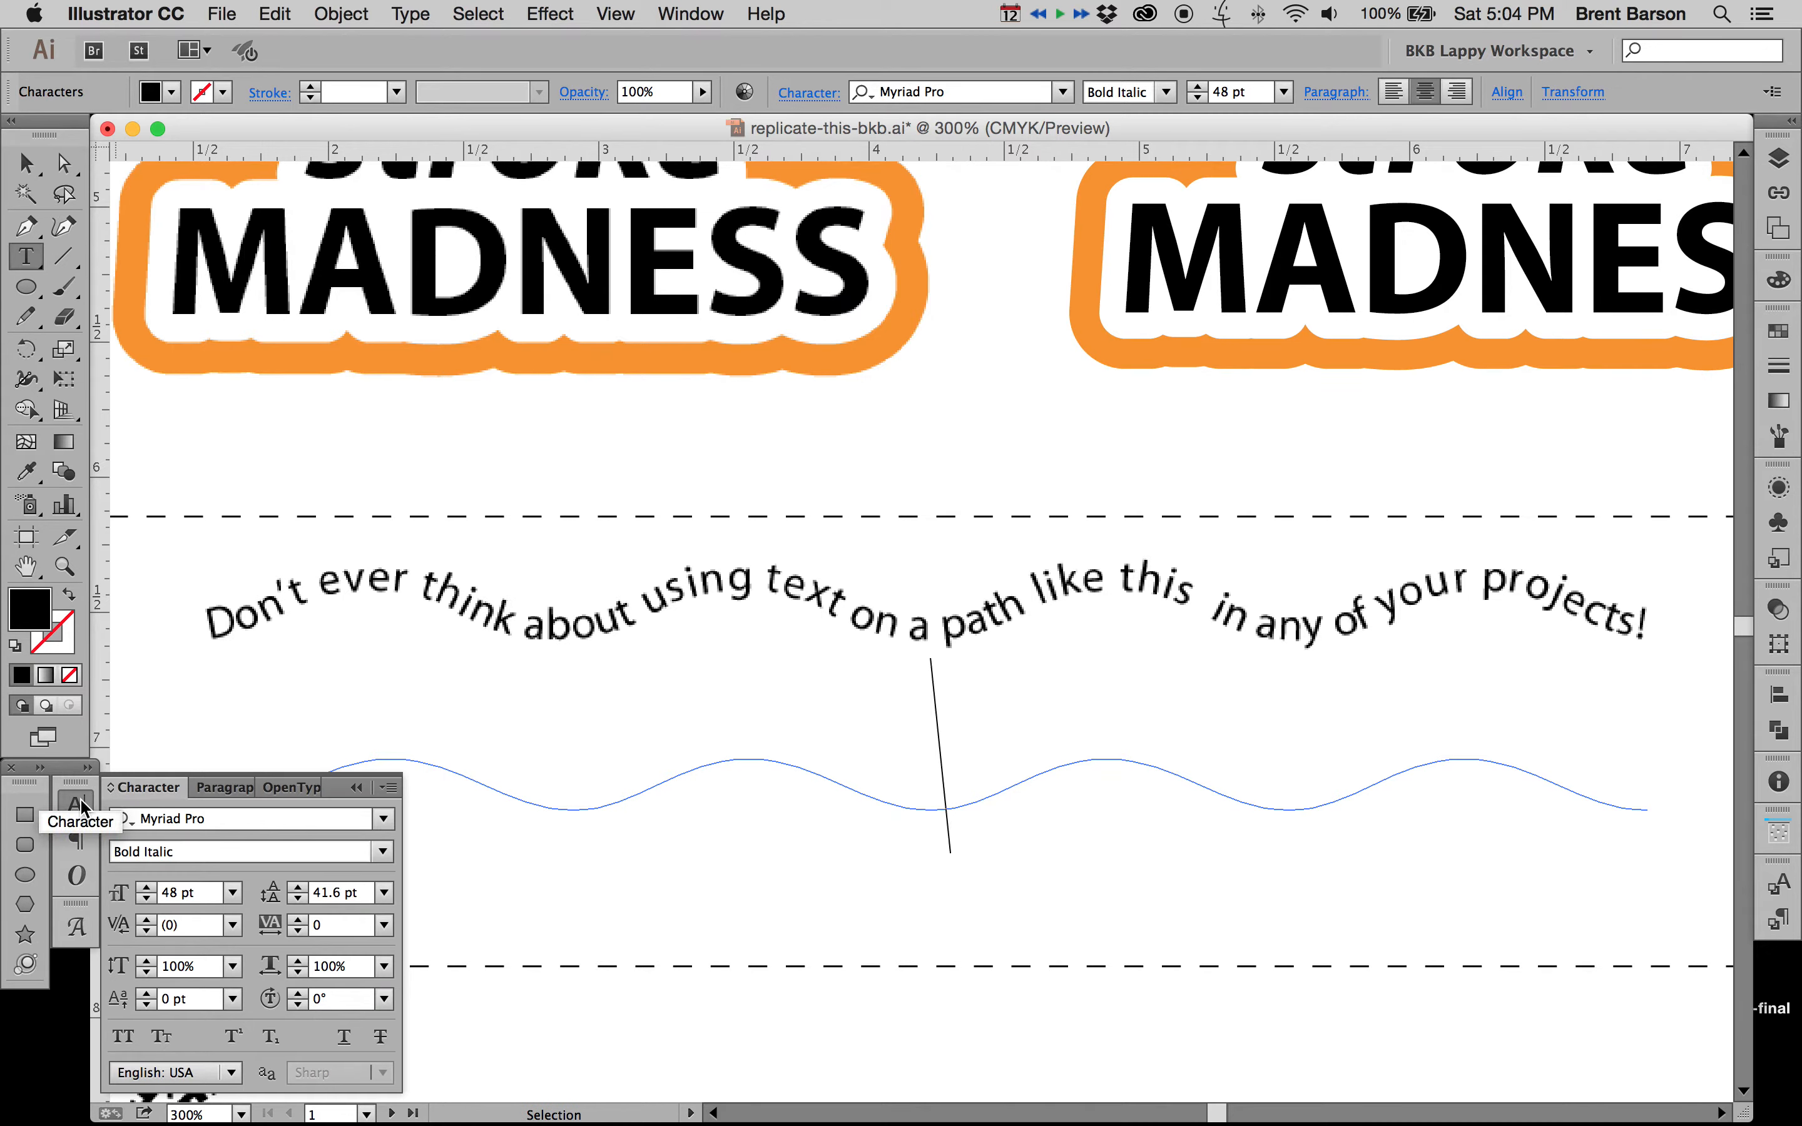
{"action": "type", "text": "est"}
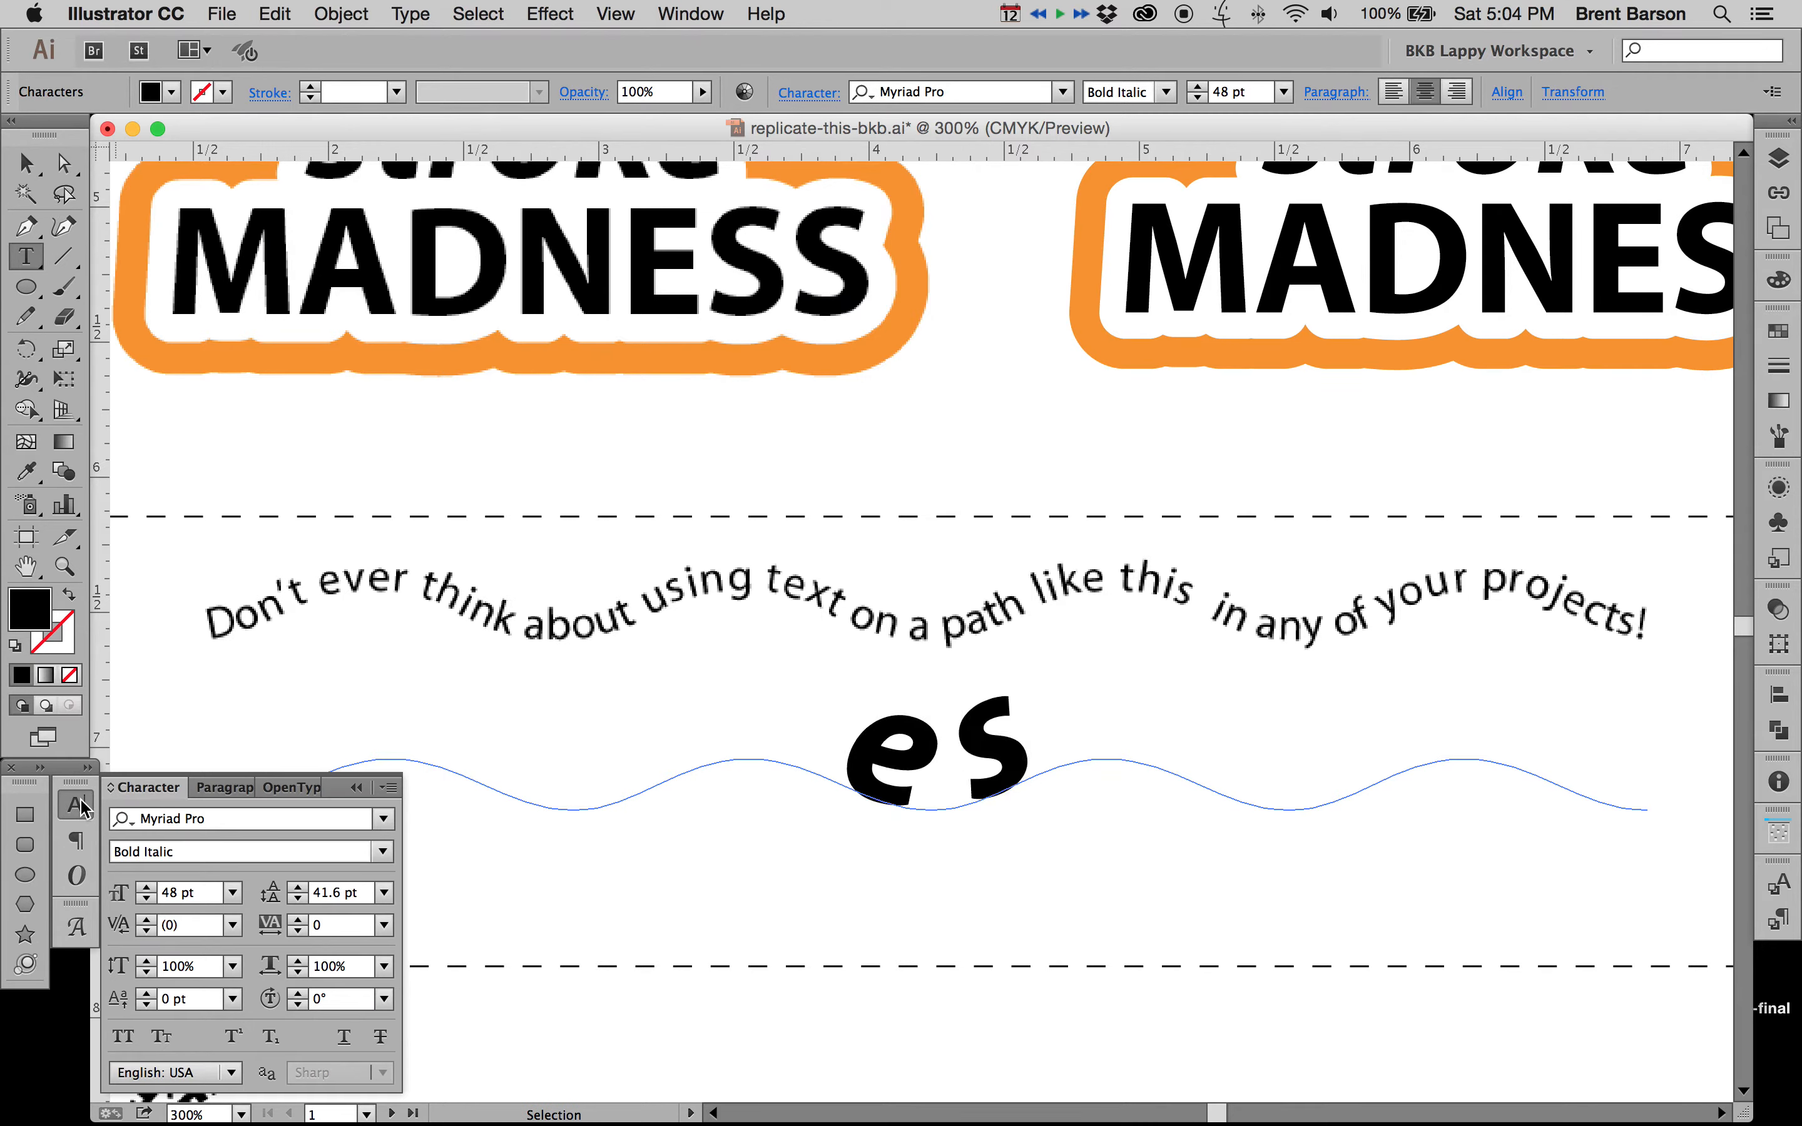
{"action": "key", "text": "BackSpace"}
{"action": "key", "text": "BackSpace"}
{"action": "key", "text": "BackSpace"}
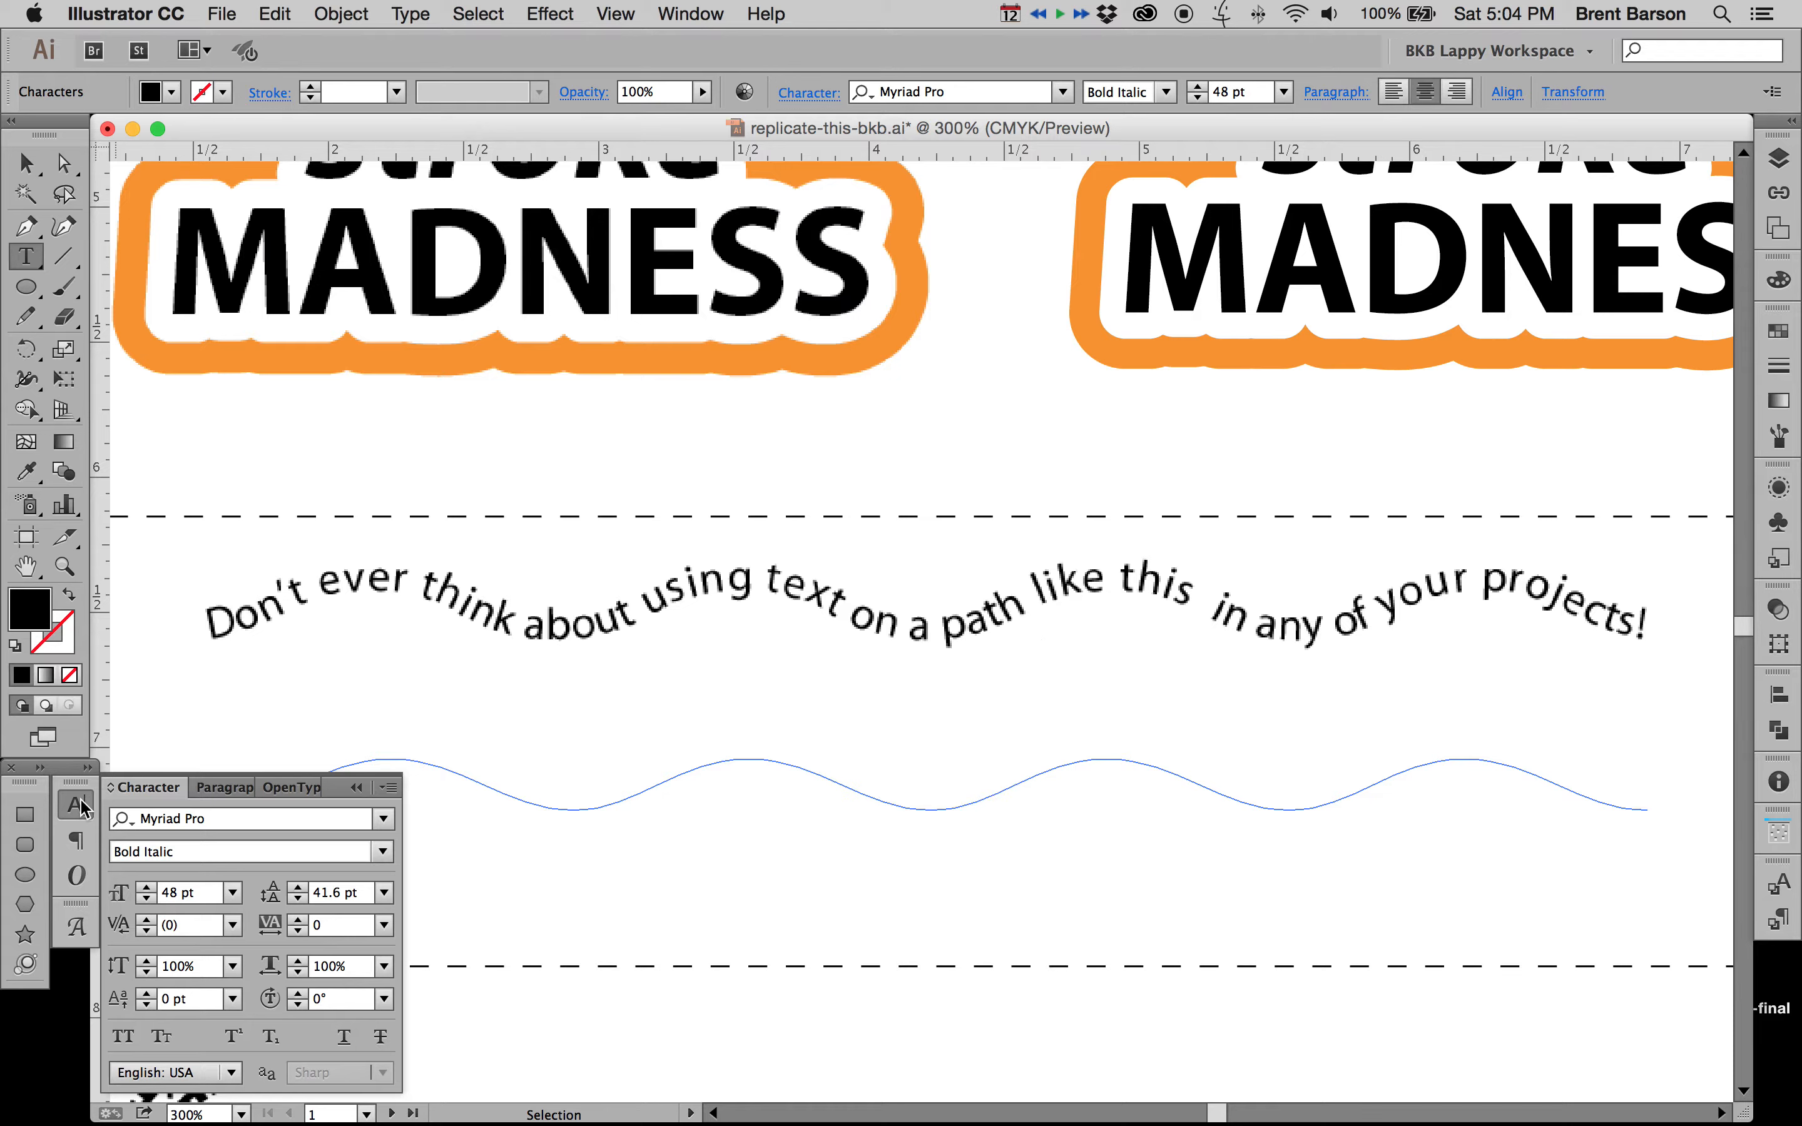
{"action": "type", "text": "Test te"}
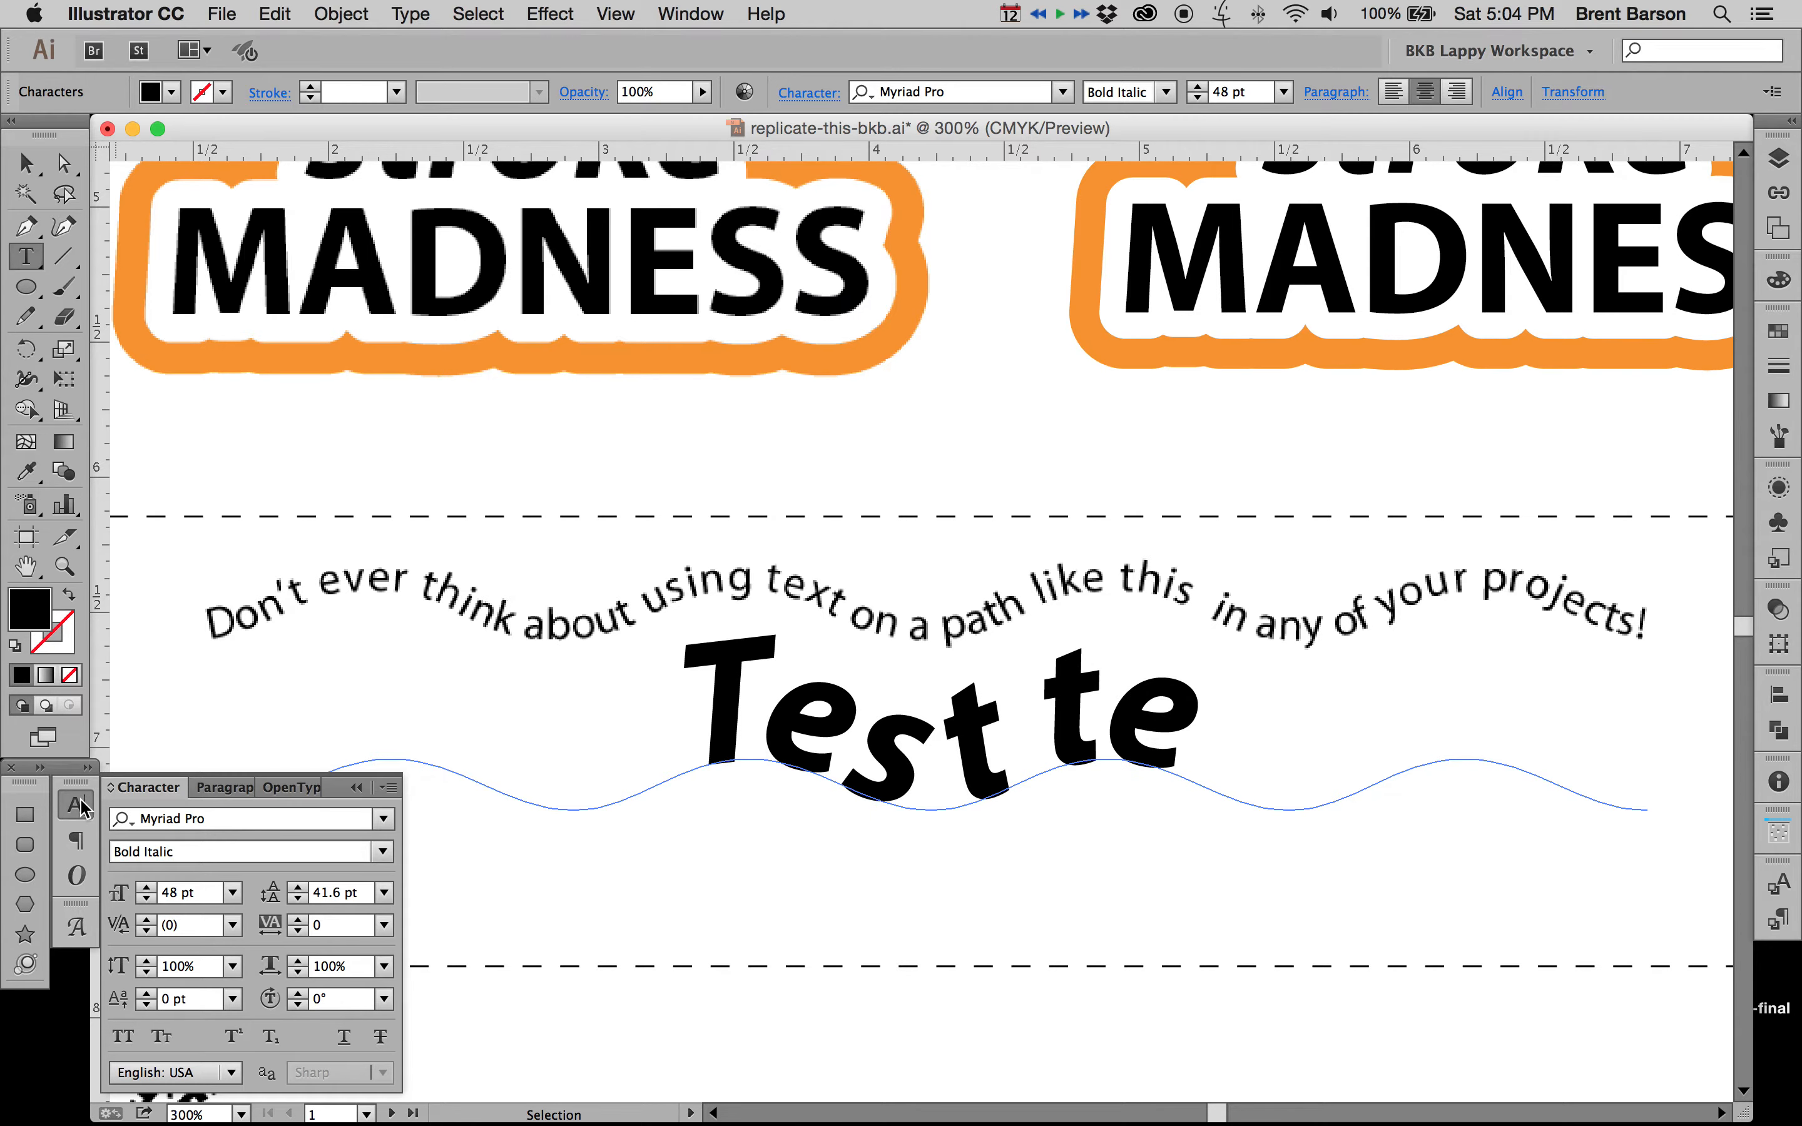